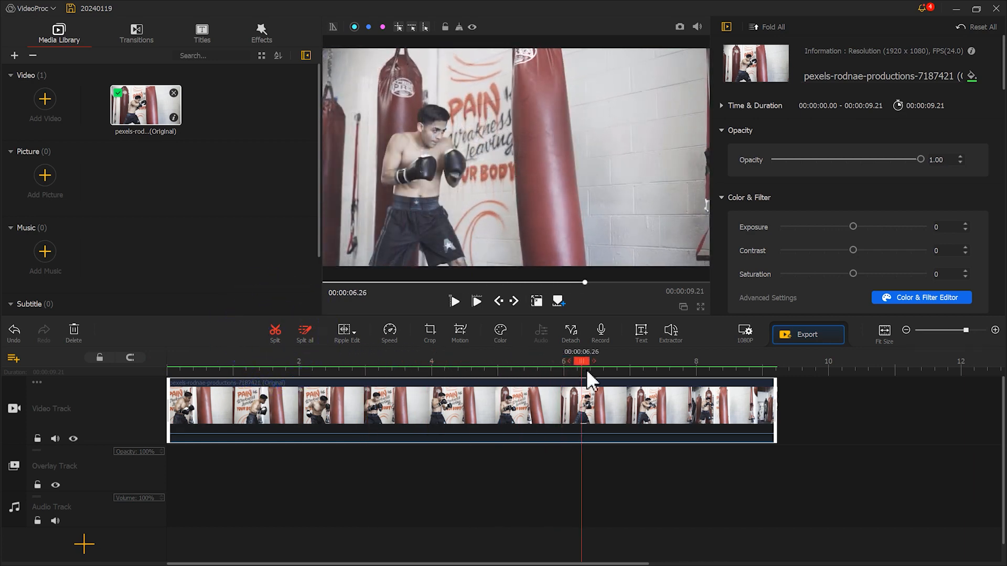
# Split the boxing clip on the video track at 00:00:06.26
pyautogui.click(280, 336)
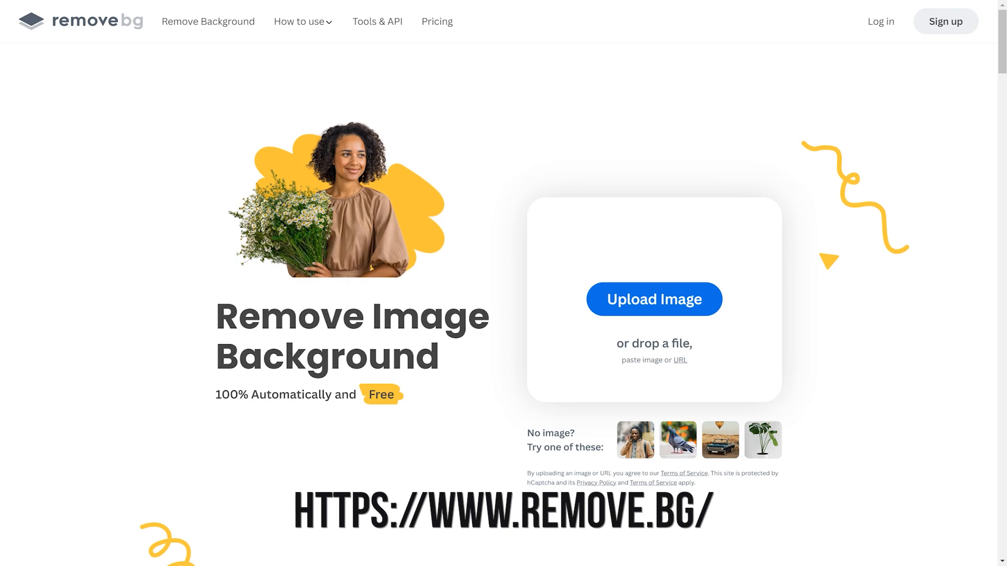
# Switch to remove.bg to cut out the boxer from the 20240119 snapshot, and import the snapshot and cutout into VideoProc's media library
pyautogui.moveTo(996, 238); pyautogui.dragTo(501, 251)
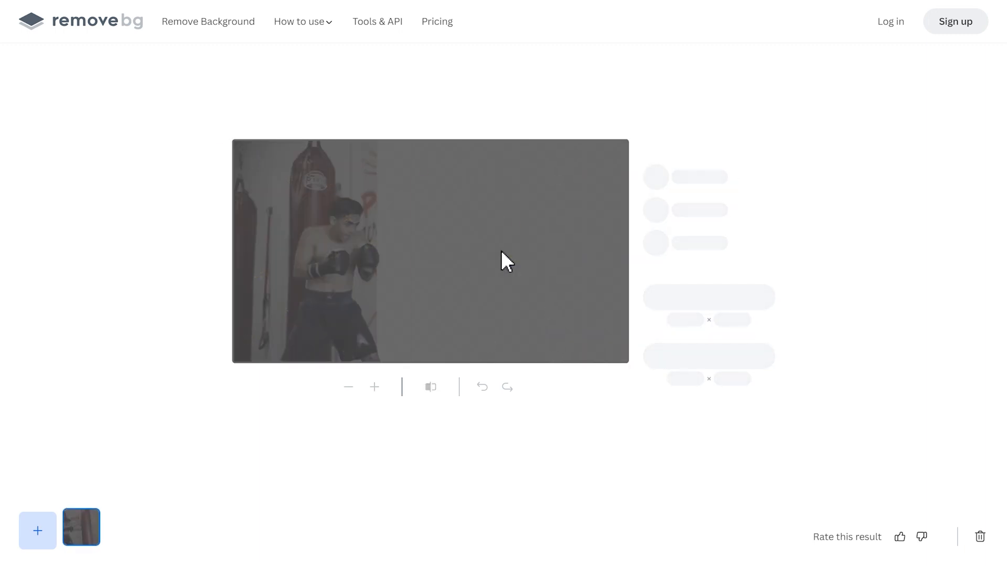
pyautogui.click(430, 389)
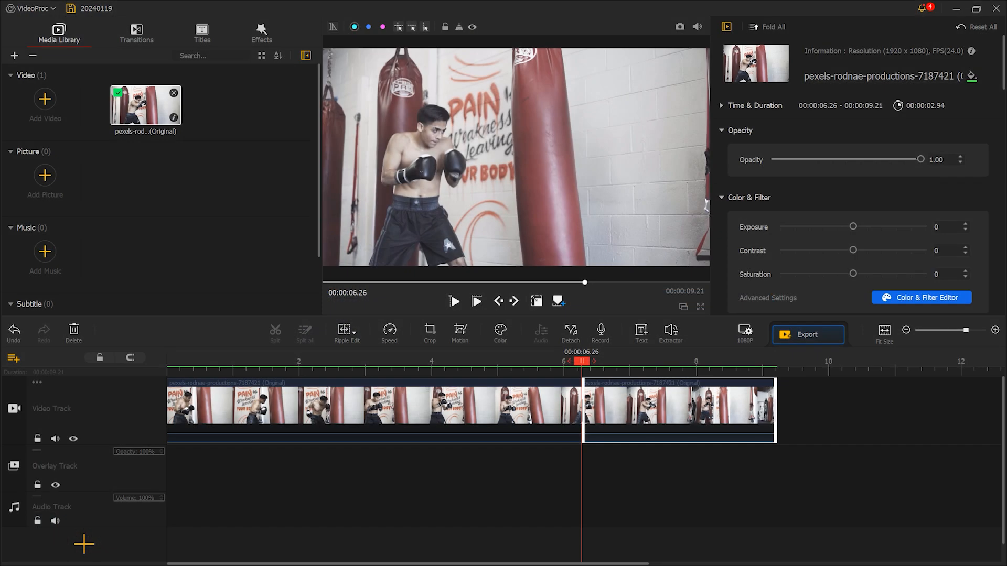
pyautogui.moveTo(335, 169); pyautogui.dragTo(214, 179)
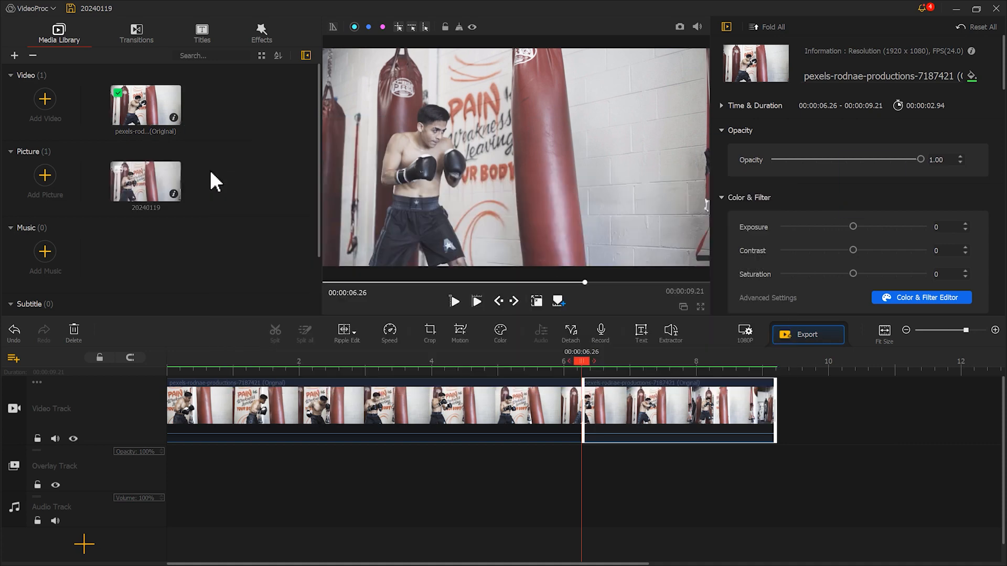
pyautogui.moveTo(308, 177); pyautogui.dragTo(224, 187)
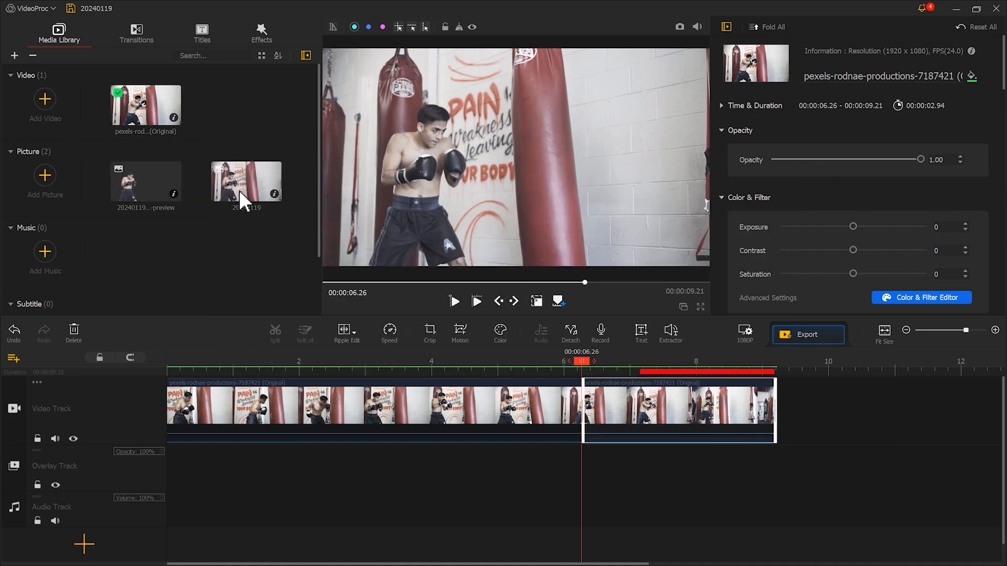
# Delete the clip segment after the split and put the 20240119 snapshot in its place at 00:00:06.26 on the video track
pyautogui.click(632, 404)
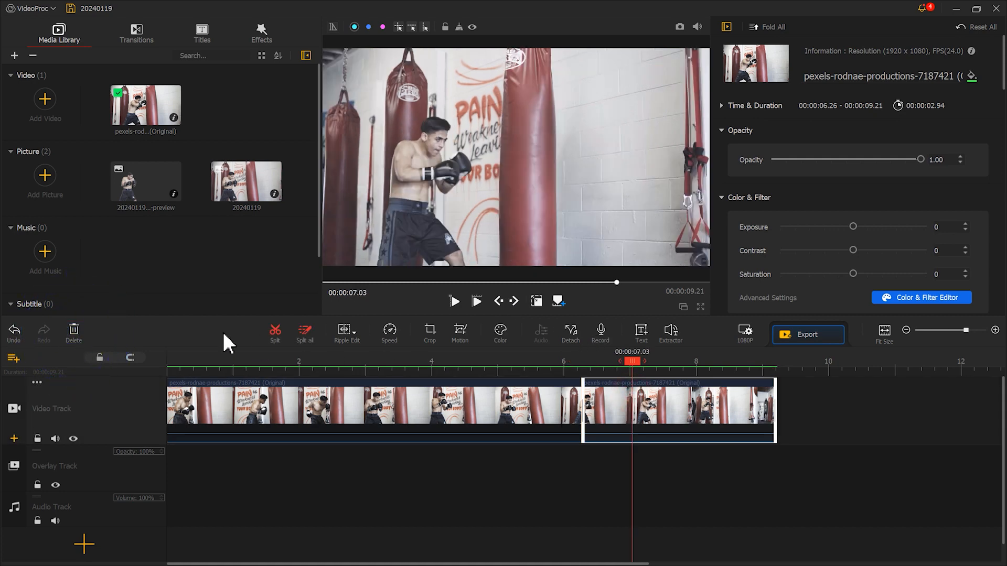
pyautogui.click(80, 330)
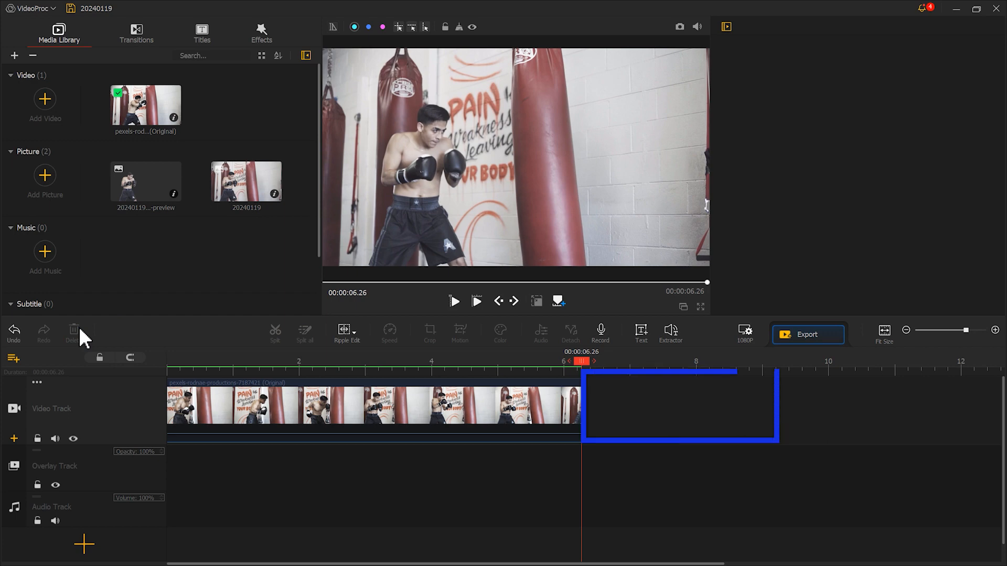
pyautogui.moveTo(233, 198); pyautogui.dragTo(576, 389)
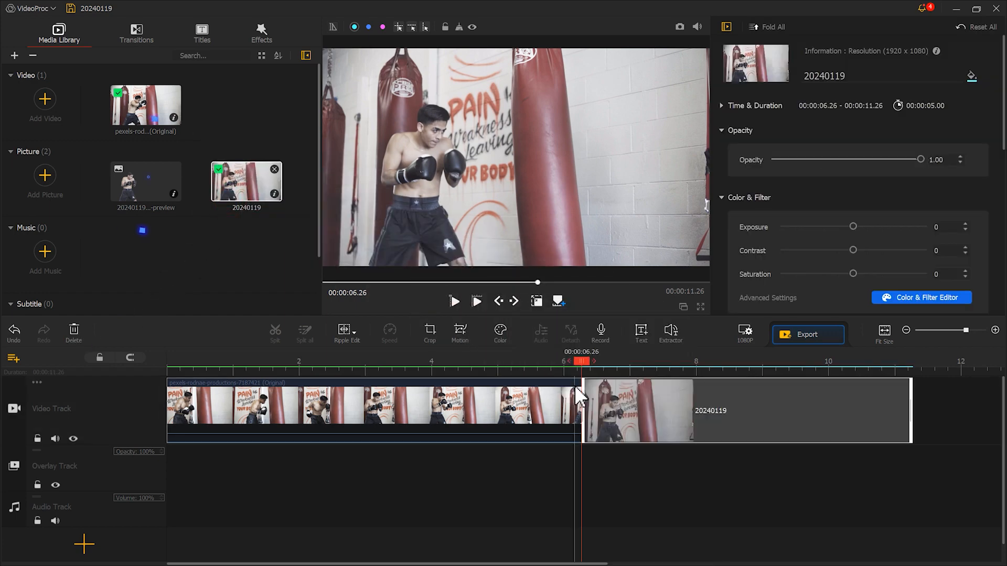
# Place the 20240119-removebg-preview cutout on the overlay track at 00:00:06.26 and fit it to the screen height
pyautogui.moveTo(163, 190); pyautogui.dragTo(590, 487)
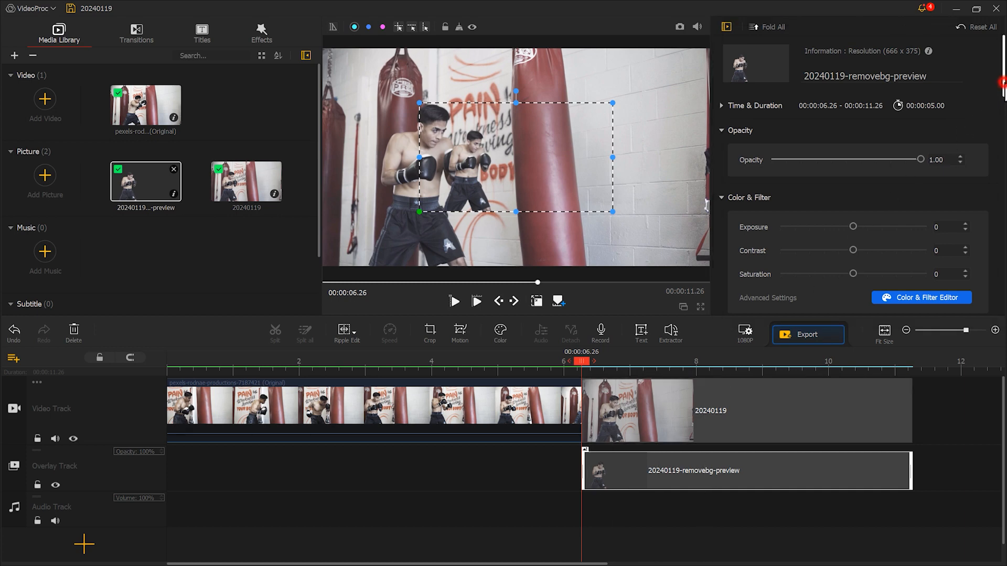
pyautogui.scroll(-10, 986, 210)
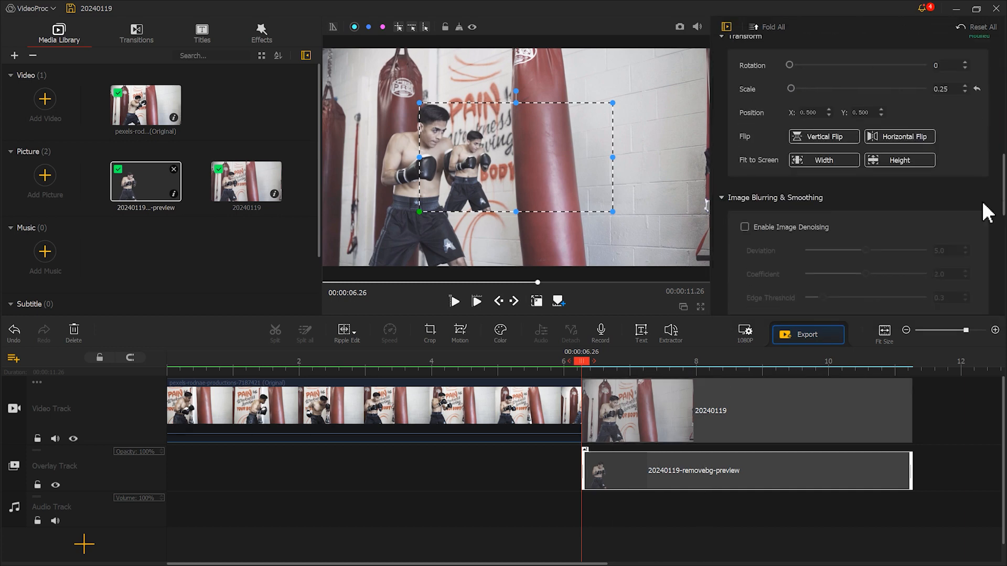
pyautogui.click(900, 164)
# Play back the transition from the moving clip into the freeze frame, starting shortly before the cut
pyautogui.moveTo(581, 361); pyautogui.dragTo(528, 361)
pyautogui.click(454, 304)
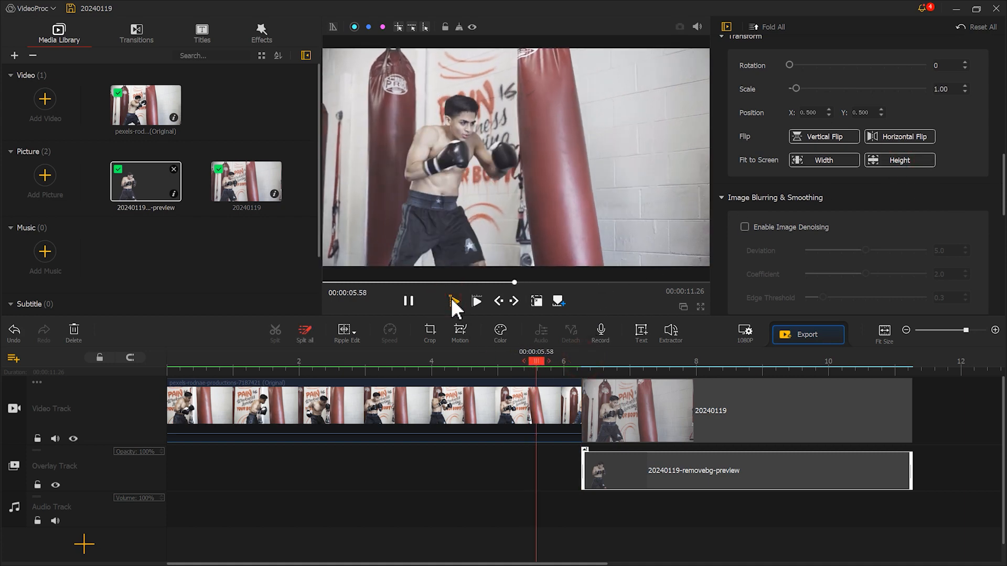
pyautogui.click(409, 301)
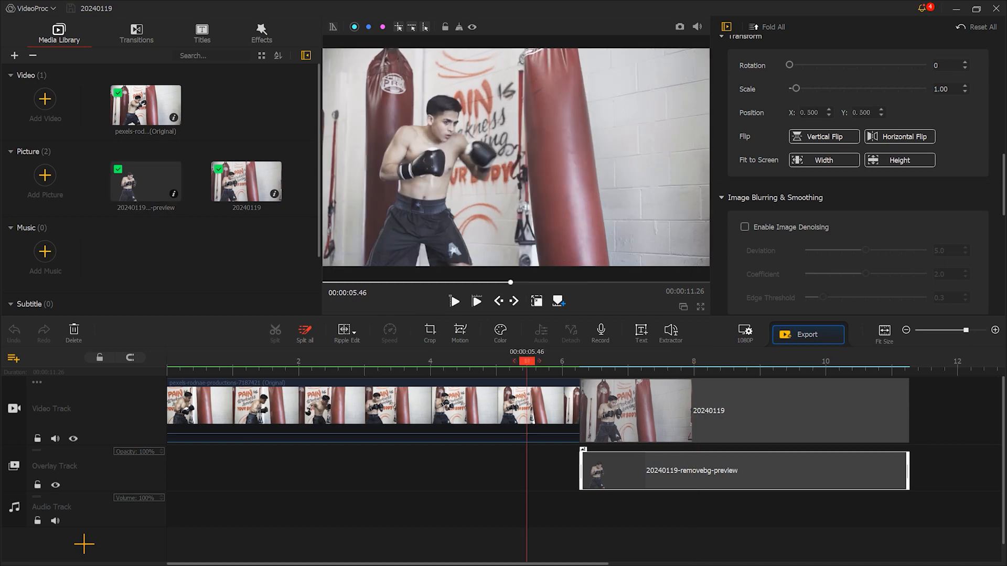
# Import the paint-vector image and place it at 00:00:06.26 on a new overlay track between the video and cutout tracks
pyautogui.moveTo(607, 211)
pyautogui.mouseDown()
pyautogui.moveTo(244, 209)
pyautogui.moveTo(204, 233)
pyautogui.mouseUp()
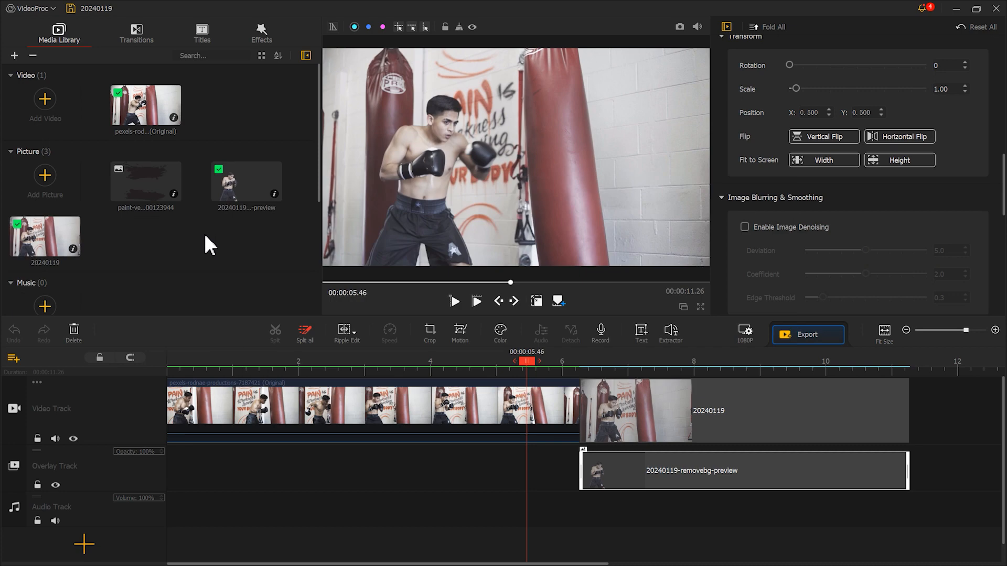
pyautogui.click(14, 438)
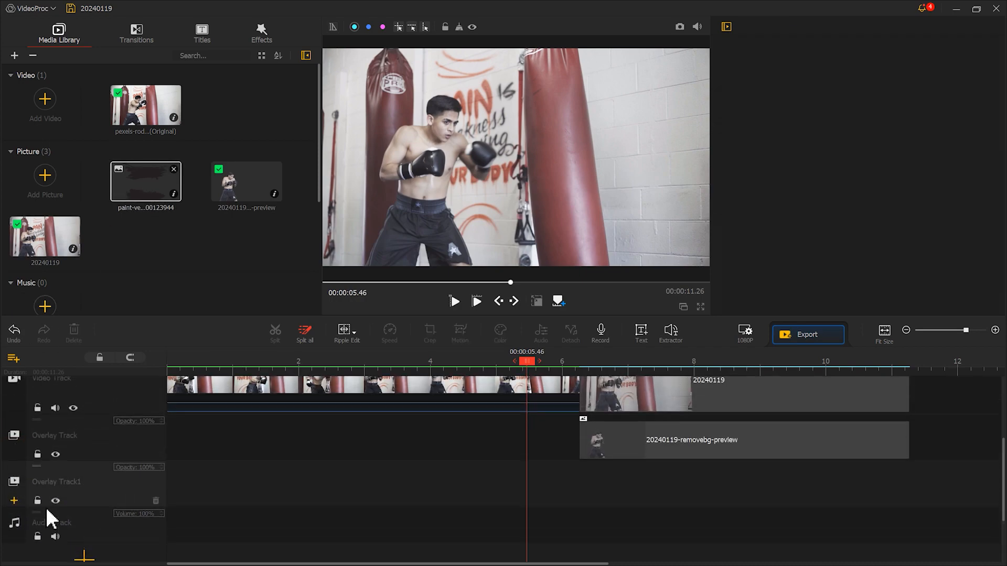
pyautogui.moveTo(36, 493); pyautogui.dragTo(34, 460)
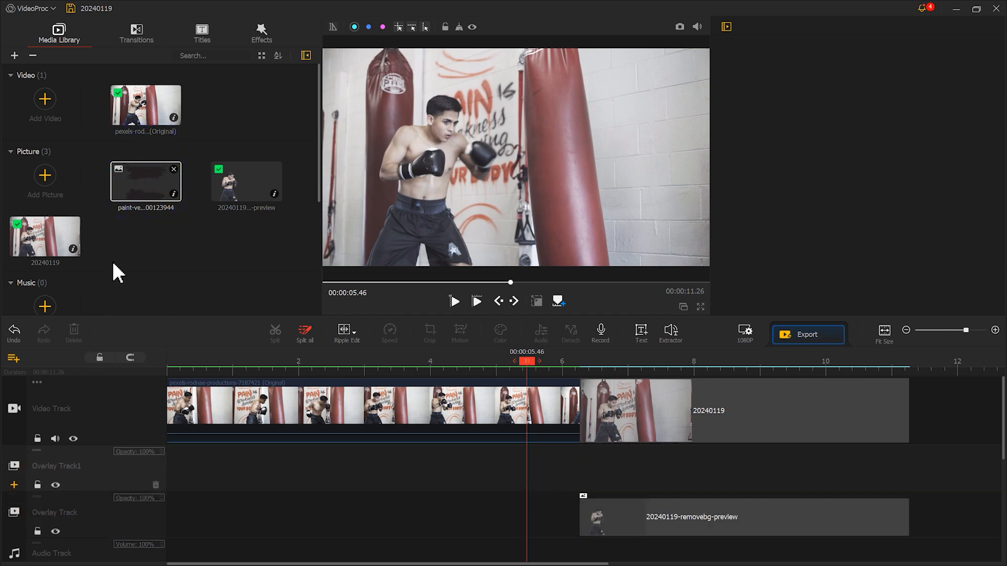
pyautogui.moveTo(136, 194)
pyautogui.mouseDown()
pyautogui.moveTo(508, 405)
pyautogui.moveTo(600, 482)
pyautogui.moveTo(590, 493)
pyautogui.mouseUp()
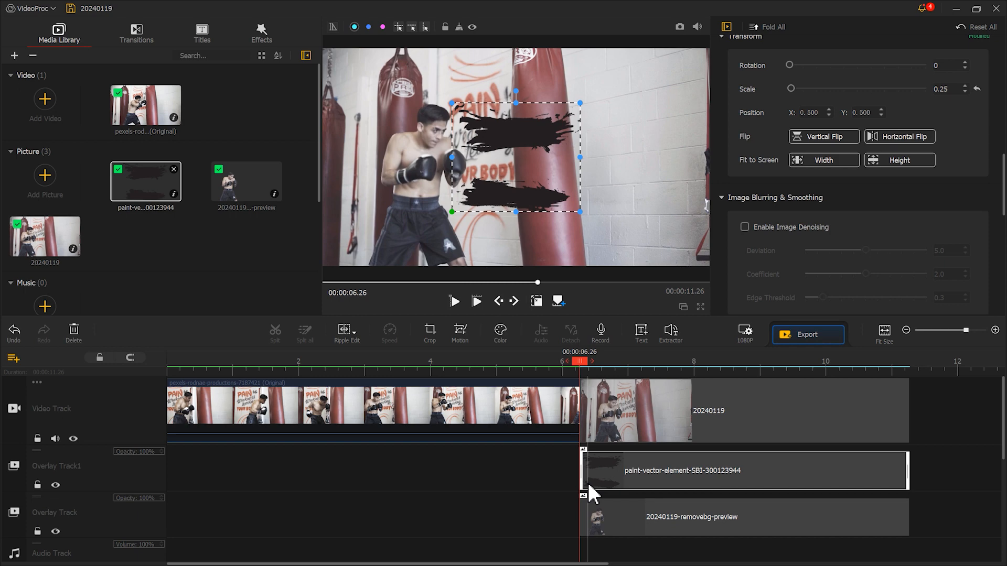
# Crop the paint-vector image to only its upper brush stroke, about 2999 × 1415
pyautogui.click(432, 331)
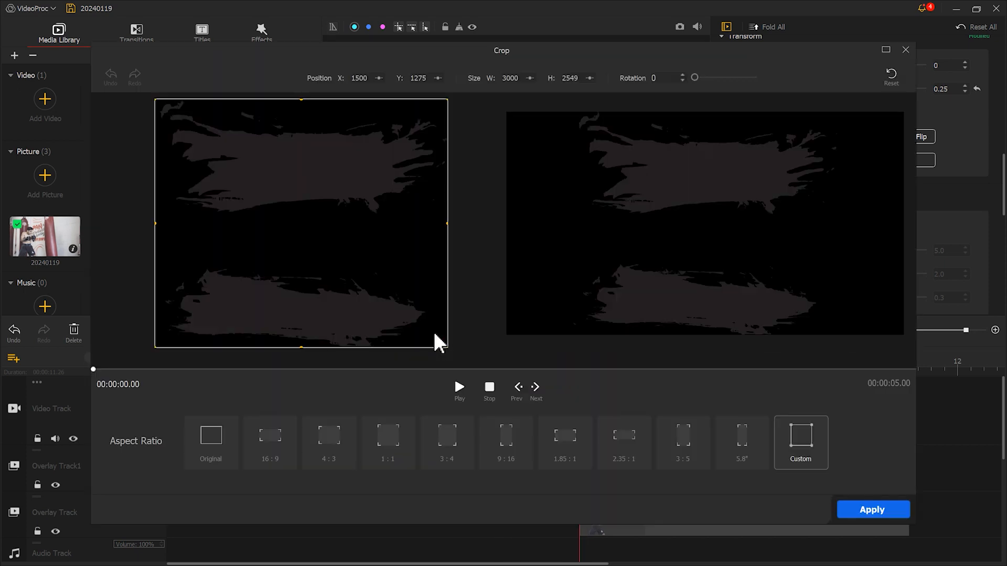
pyautogui.moveTo(301, 347); pyautogui.dragTo(306, 236)
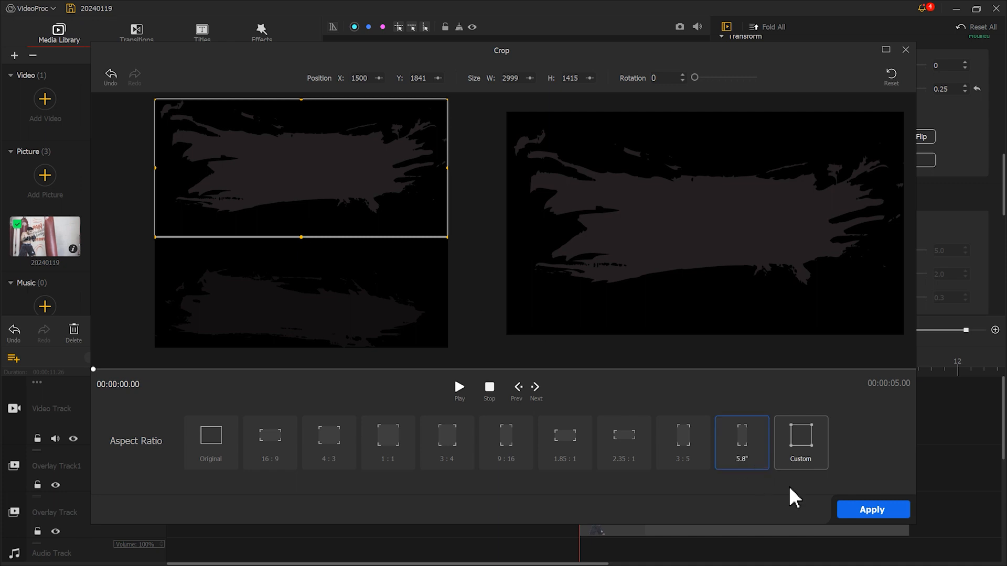
pyautogui.click(860, 510)
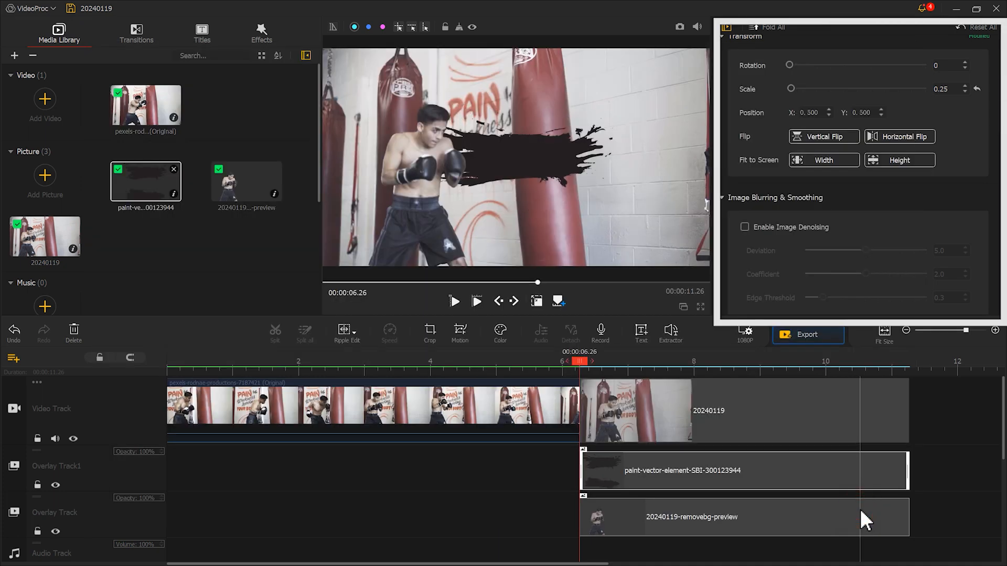
# Fit the brush stroke to the screen height, rotate it to 351 and scale it to 1.91
pyautogui.click(895, 159)
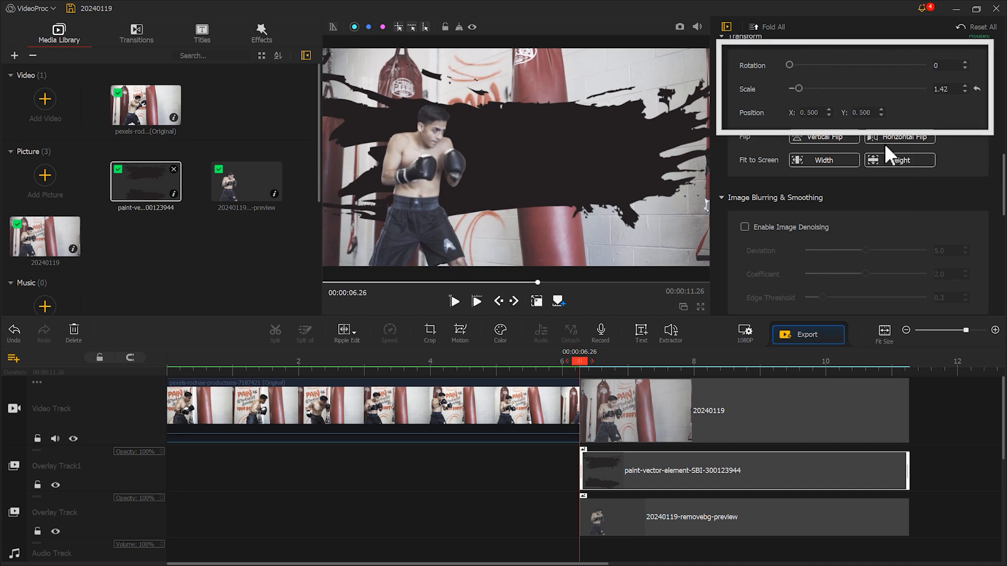
pyautogui.moveTo(789, 67); pyautogui.dragTo(923, 74)
pyautogui.moveTo(799, 89); pyautogui.dragTo(803, 89)
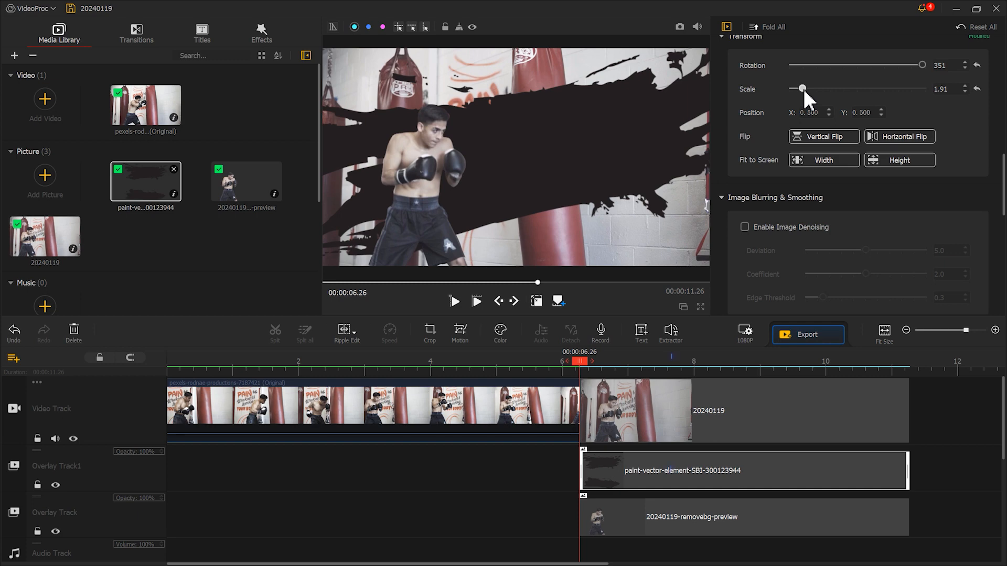
# Apply the Mono filter to the freeze frame with exposure -55, saturation -34, highlights -40, shadows -37, whites -22 and blacks -16
pyautogui.click(591, 404)
pyautogui.click(505, 329)
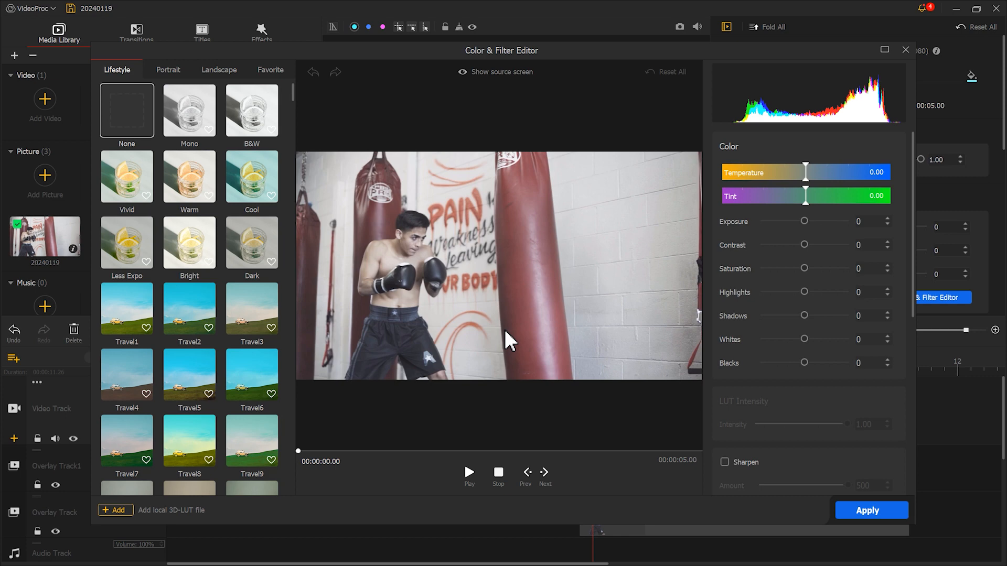
pyautogui.click(189, 119)
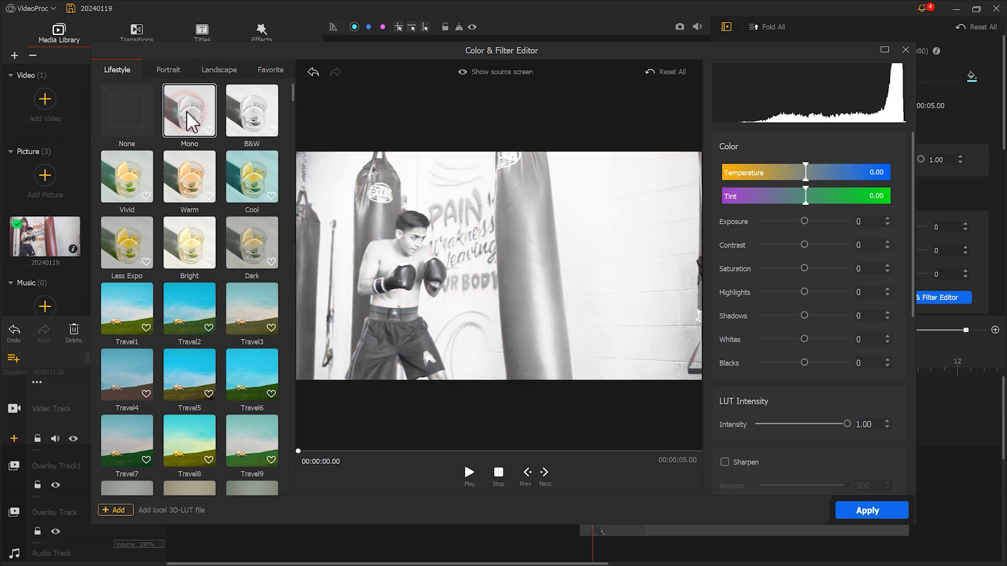
pyautogui.moveTo(804, 222); pyautogui.dragTo(780, 222)
pyautogui.moveTo(803, 269); pyautogui.dragTo(788, 316)
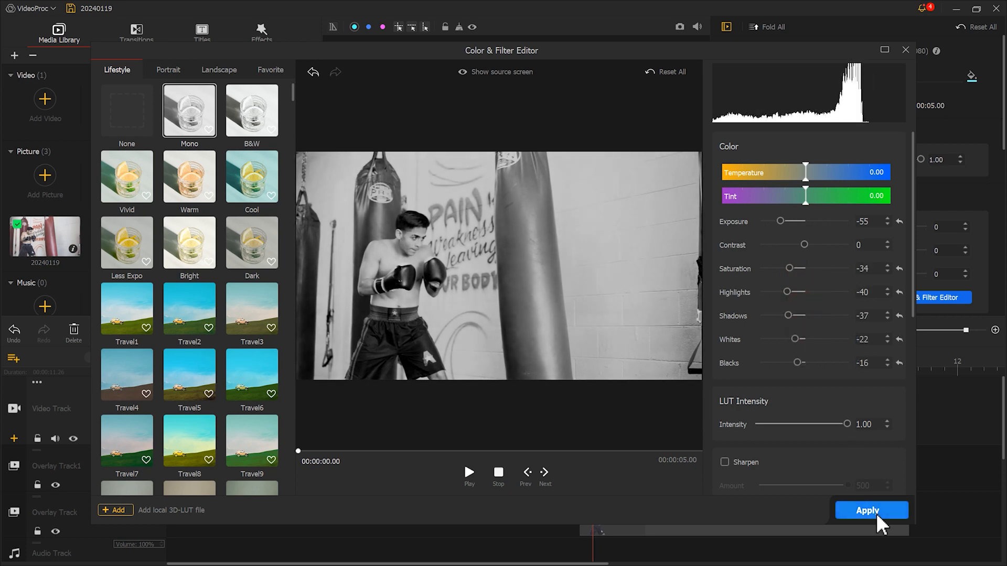
pyautogui.click(871, 510)
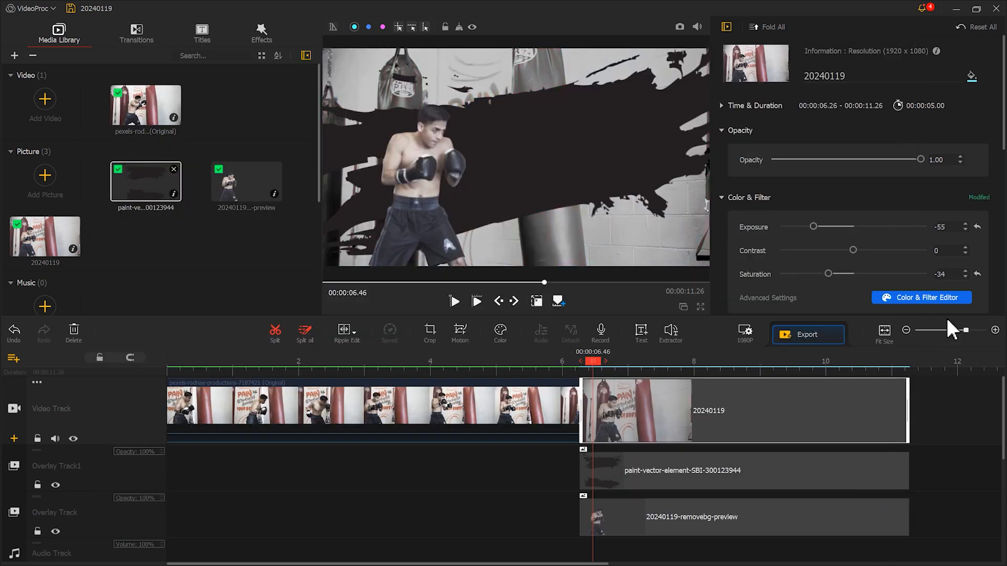
# Blur the freeze frame by enabling image denoising with deviation 6.5, coefficient 3.5 and edge threshold 2.0
pyautogui.moveTo(1003, 148); pyautogui.dragTo(1003, 303)
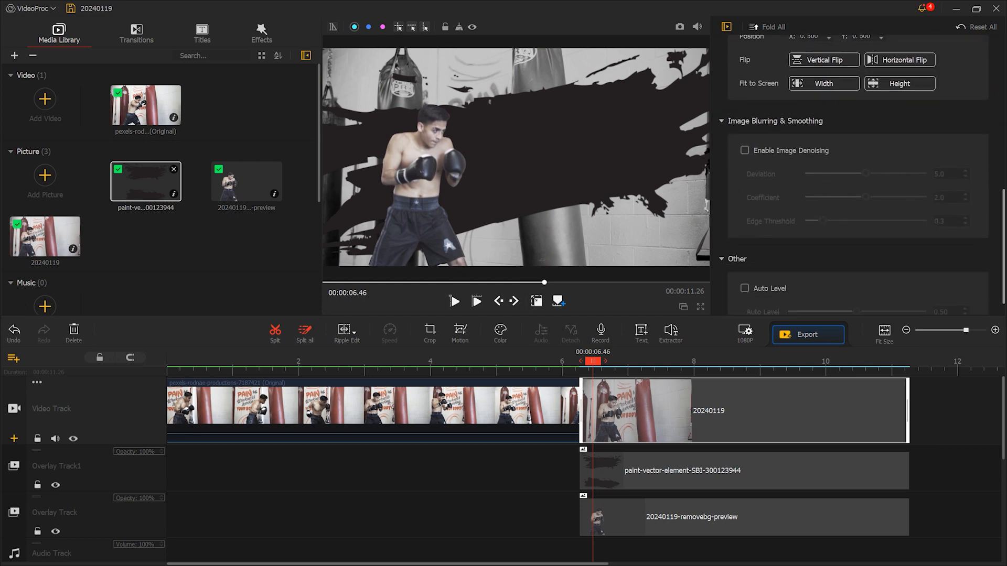
pyautogui.click(778, 151)
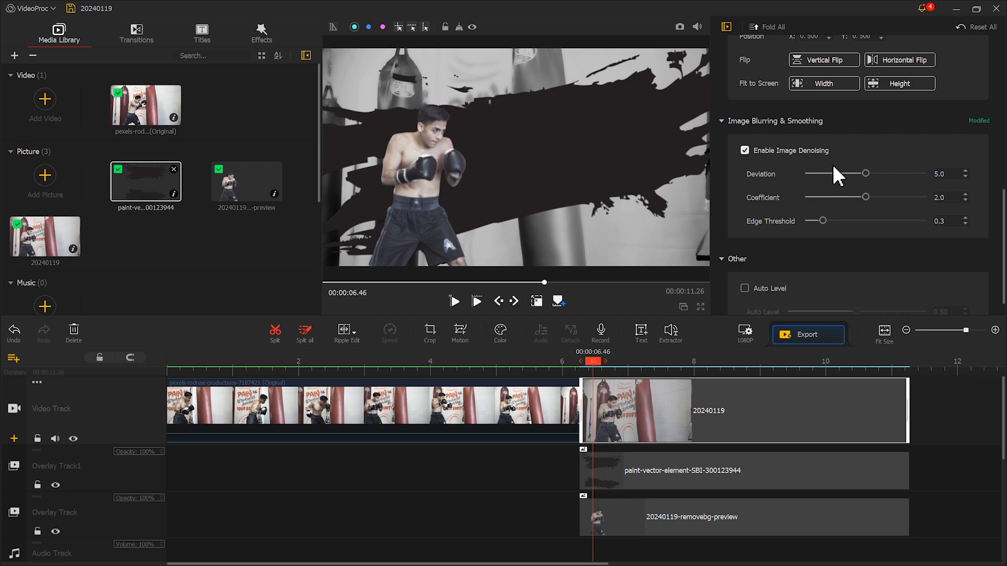
pyautogui.moveTo(867, 173); pyautogui.dragTo(925, 174)
pyautogui.moveTo(865, 197); pyautogui.dragTo(924, 197)
pyautogui.moveTo(823, 220); pyautogui.dragTo(930, 219)
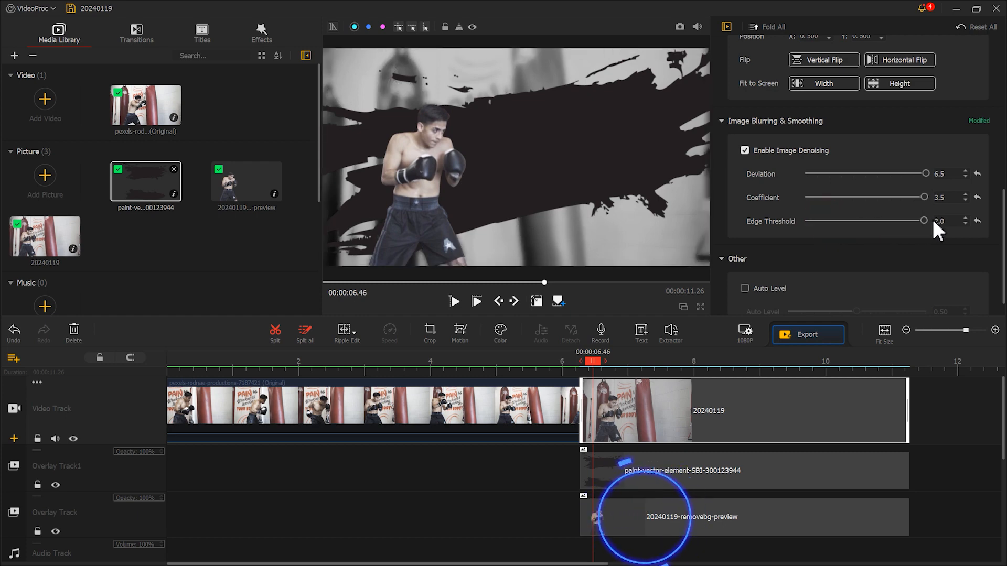
# Open the boxer cutout in the Motion Editor and add a first keyframe at 00:00:00.000 with the full 666x375 frame
pyautogui.click(610, 511)
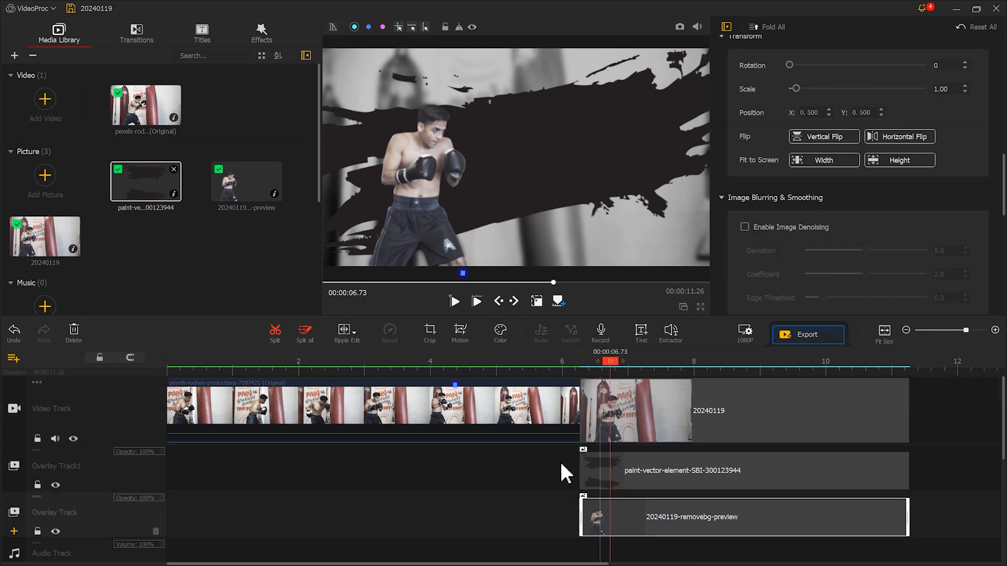
pyautogui.click(460, 333)
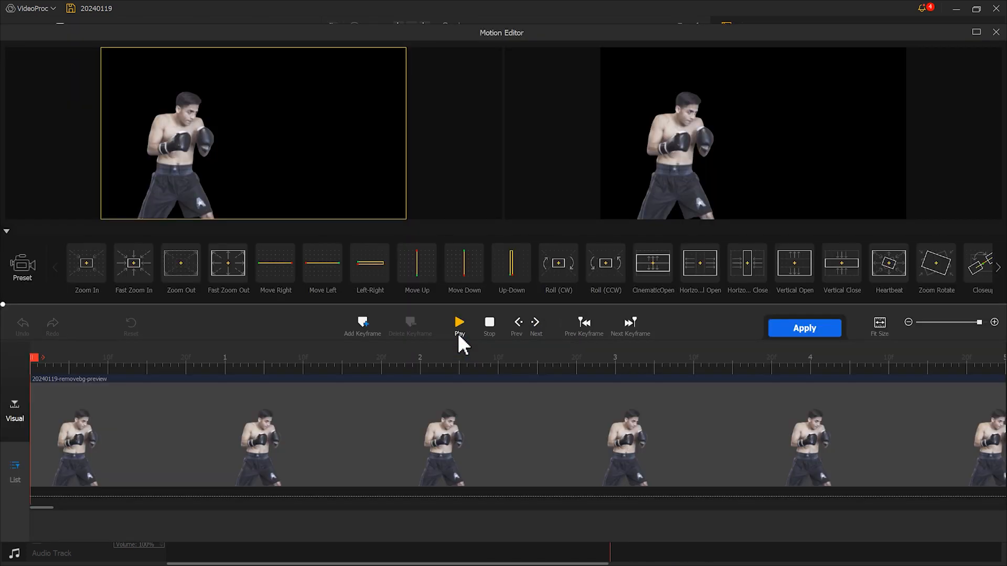
pyautogui.click(363, 322)
pyautogui.moveTo(243, 144); pyautogui.dragTo(202, 117)
pyautogui.moveTo(255, 134); pyautogui.dragTo(397, 217)
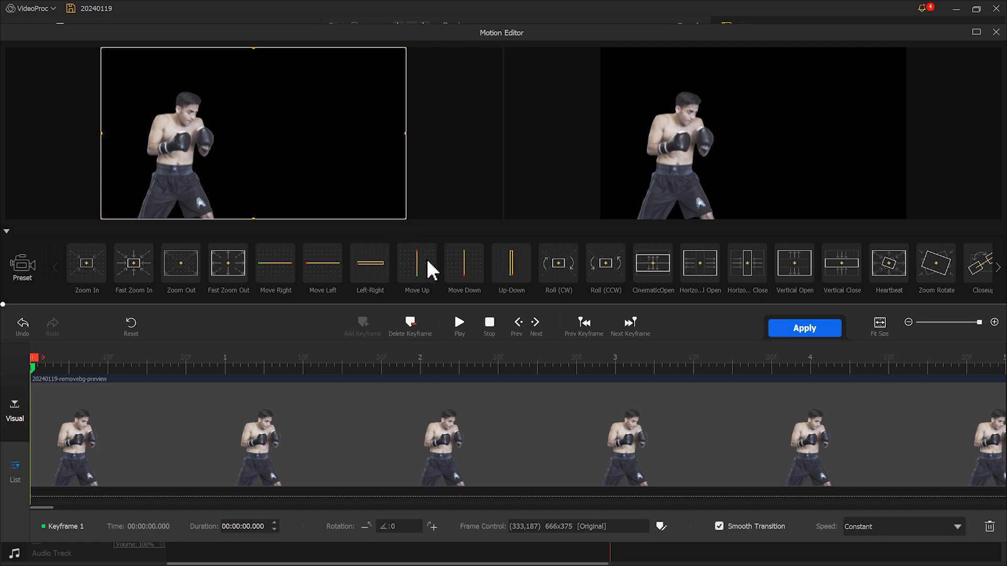
# Add a second keyframe at 00:00:04.000 with the frame reduced to 602x339 in the lower-left corner and rotated 4 degrees
pyautogui.click(506, 369)
pyautogui.moveTo(506, 364); pyautogui.dragTo(809, 376)
pyautogui.click(360, 325)
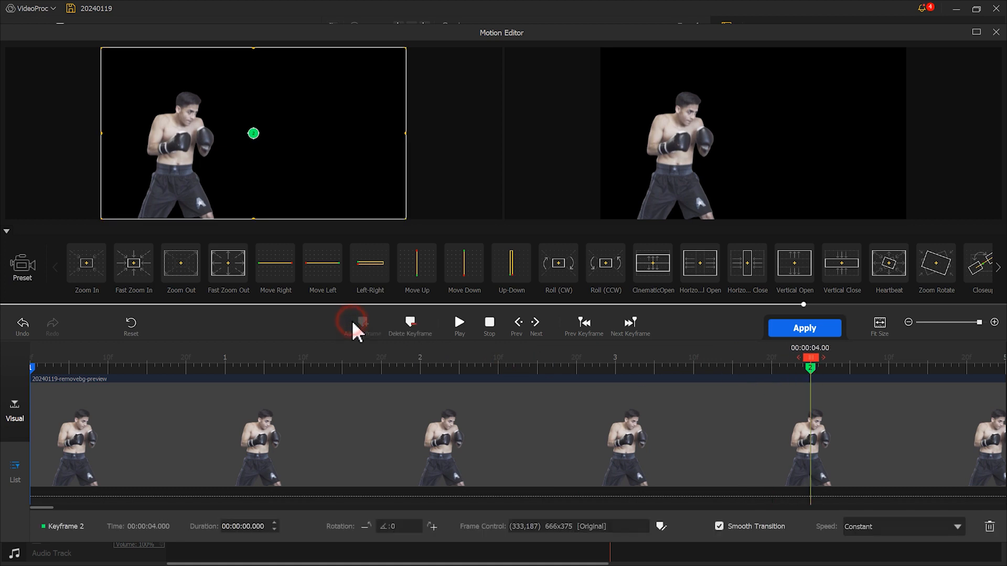
pyautogui.moveTo(402, 218); pyautogui.dragTo(355, 194)
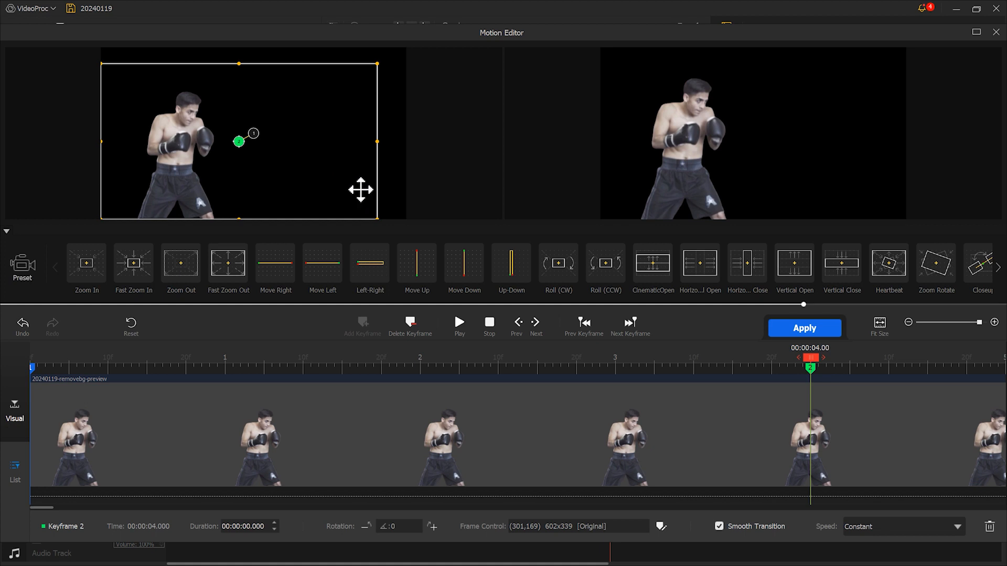
pyautogui.moveTo(389, 135); pyautogui.dragTo(395, 157)
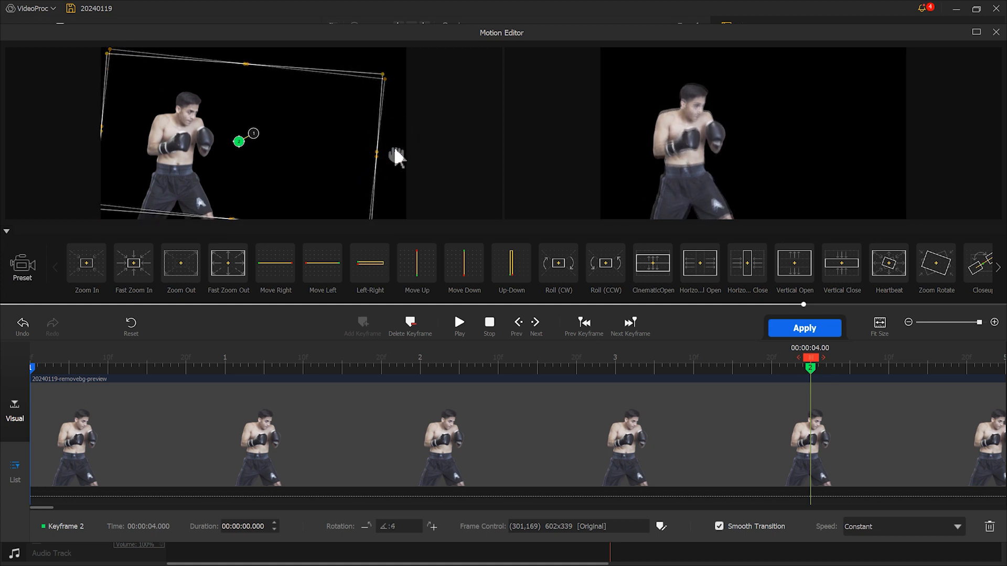
# Set the second keyframe's speed to Speed Down, and apply the motion with a third keyframe at 00:00:05.000
pyautogui.click(897, 531)
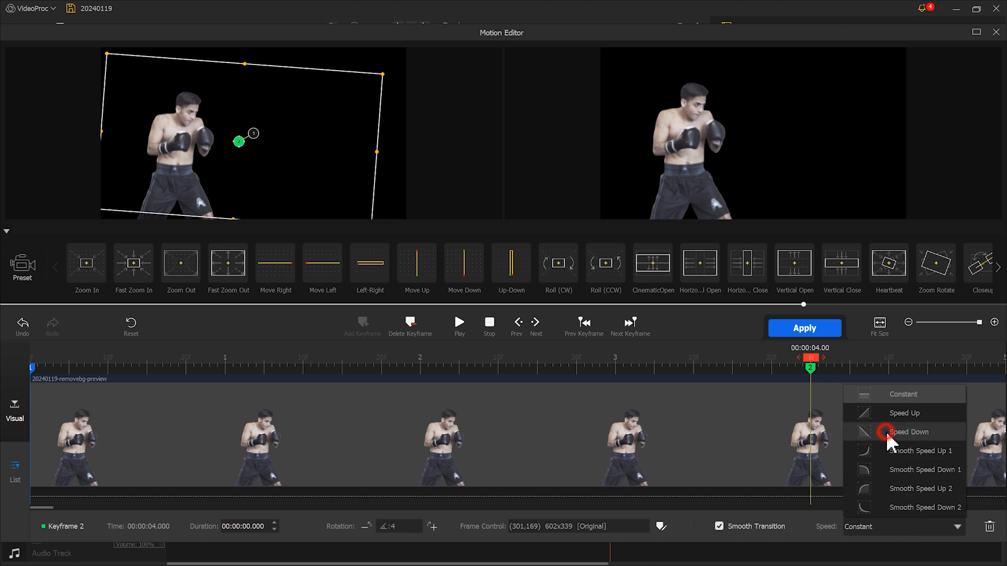
pyautogui.click(885, 432)
pyautogui.moveTo(810, 365); pyautogui.dragTo(999, 366)
pyautogui.click(375, 326)
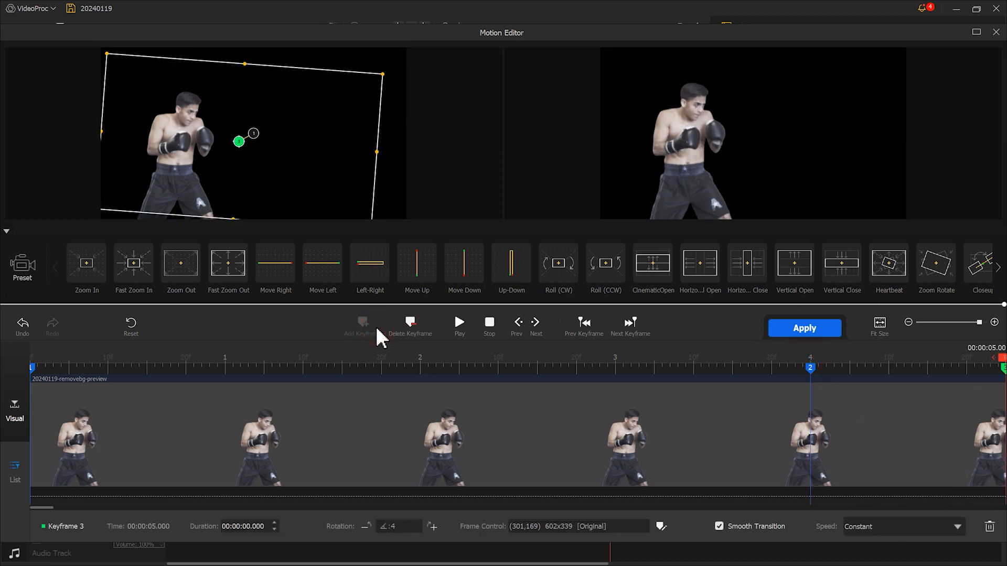
pyautogui.click(802, 331)
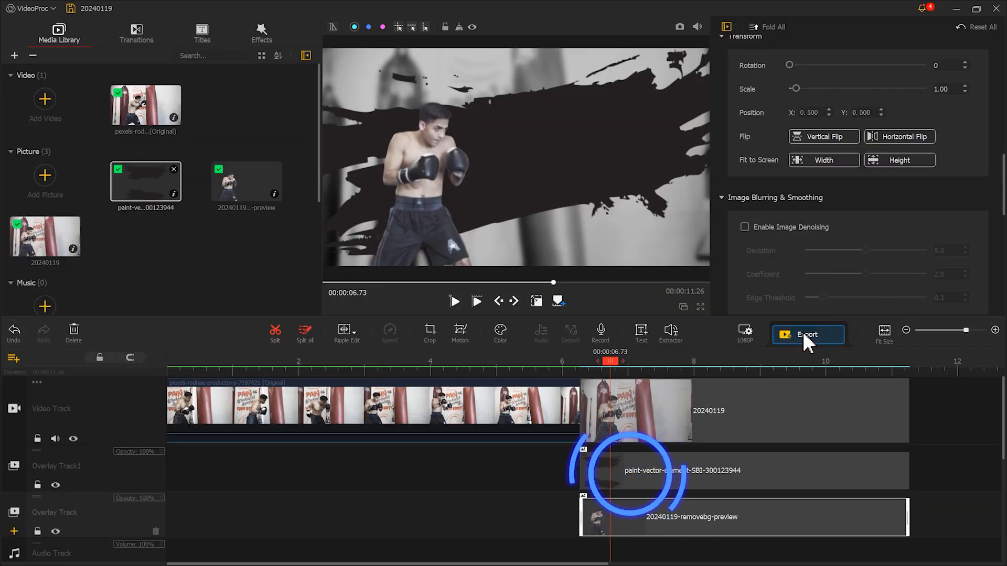
# Open the paint-stroke clip in the Motion Editor and add a first keyframe at 00:00:00.000 covering the full 2999x1415 frame
pyautogui.click(612, 473)
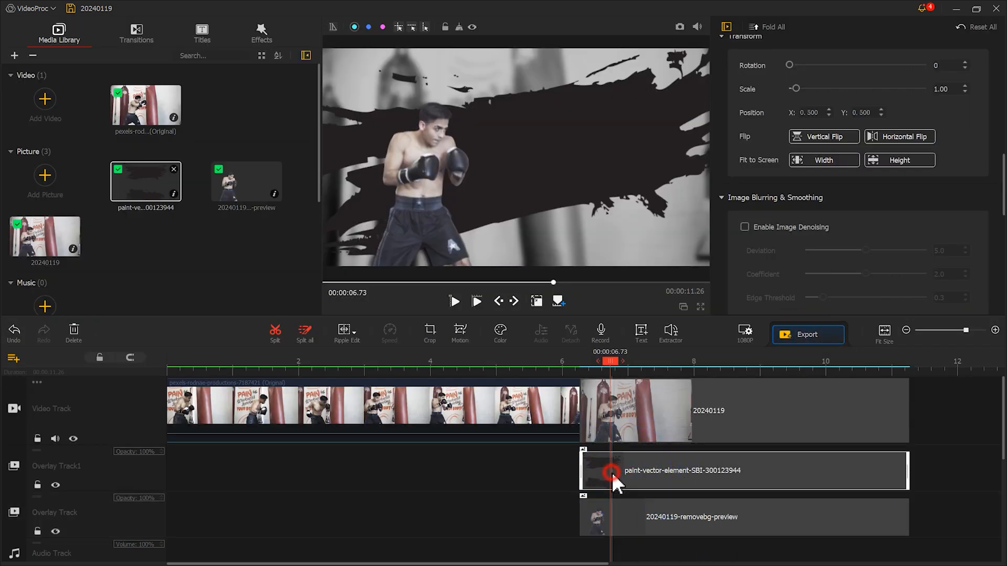
pyautogui.click(460, 332)
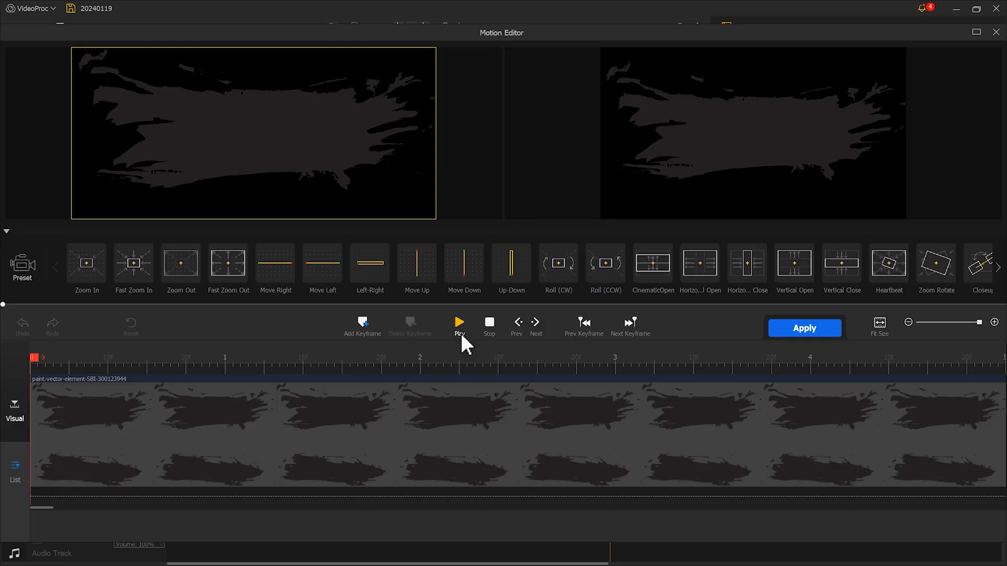
pyautogui.click(363, 328)
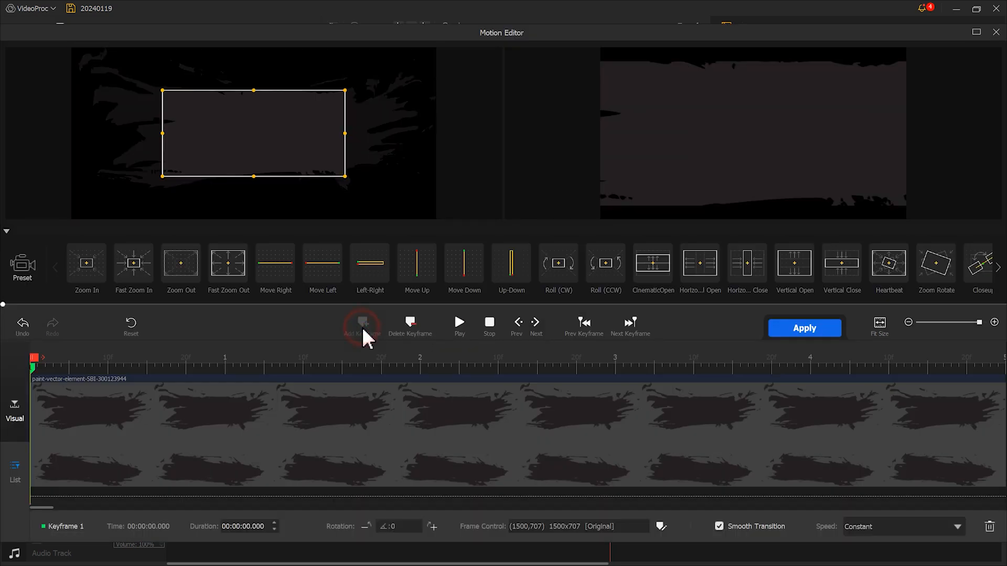
pyautogui.moveTo(292, 158); pyautogui.dragTo(206, 110)
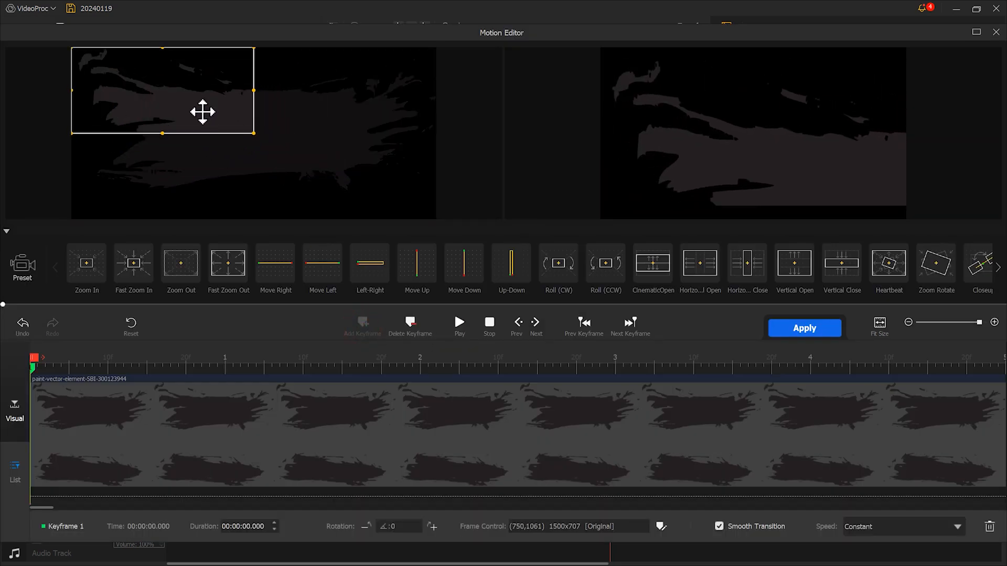
pyautogui.moveTo(257, 134); pyautogui.dragTo(392, 216)
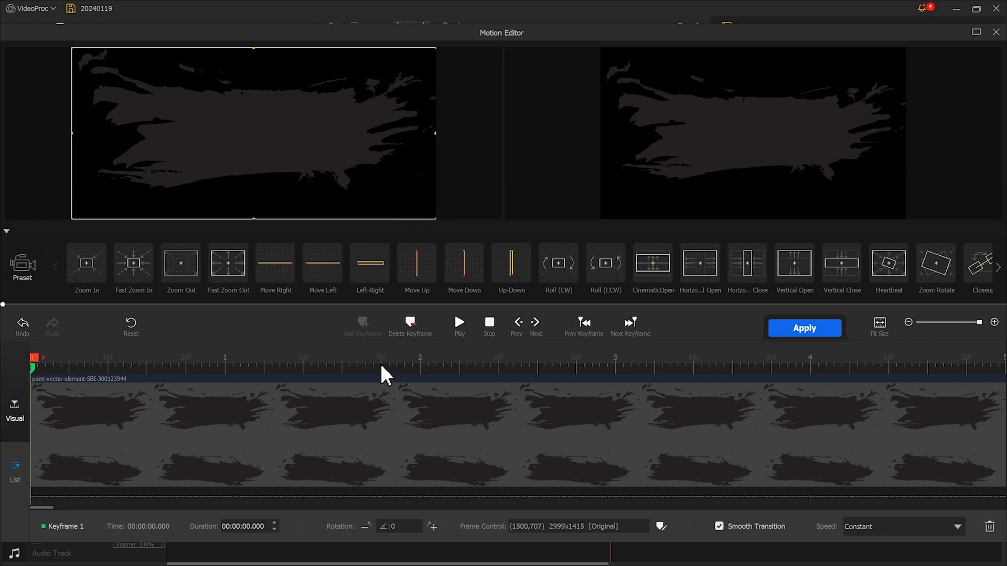
# Add a second keyframe at 00:00:03.960 with the frame reduced to 2827x1334 in the upper-left corner and rotated 3 degrees
pyautogui.click(419, 362)
pyautogui.moveTo(784, 370); pyautogui.dragTo(823, 367)
pyautogui.moveTo(822, 367); pyautogui.dragTo(802, 367)
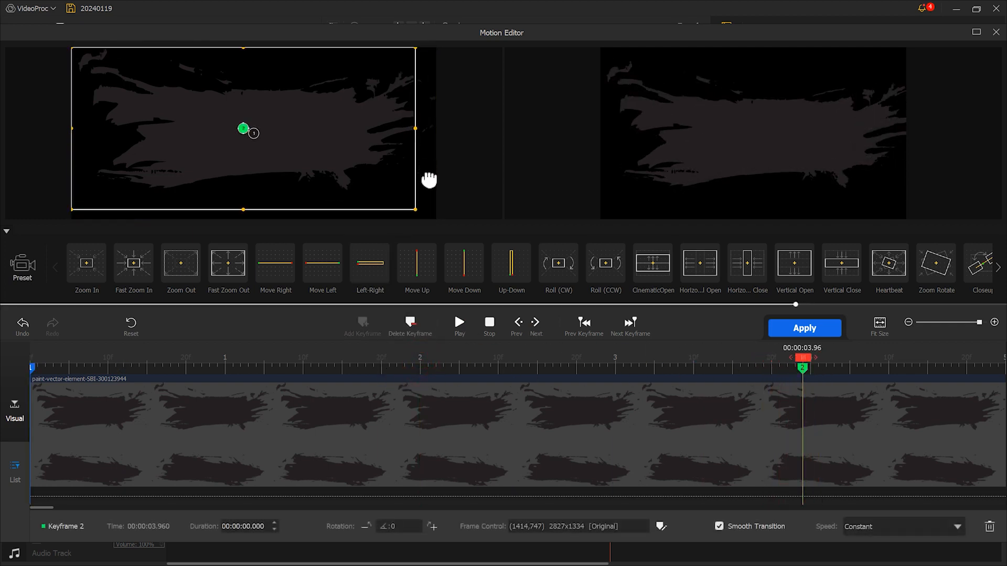
pyautogui.moveTo(429, 180); pyautogui.dragTo(427, 182)
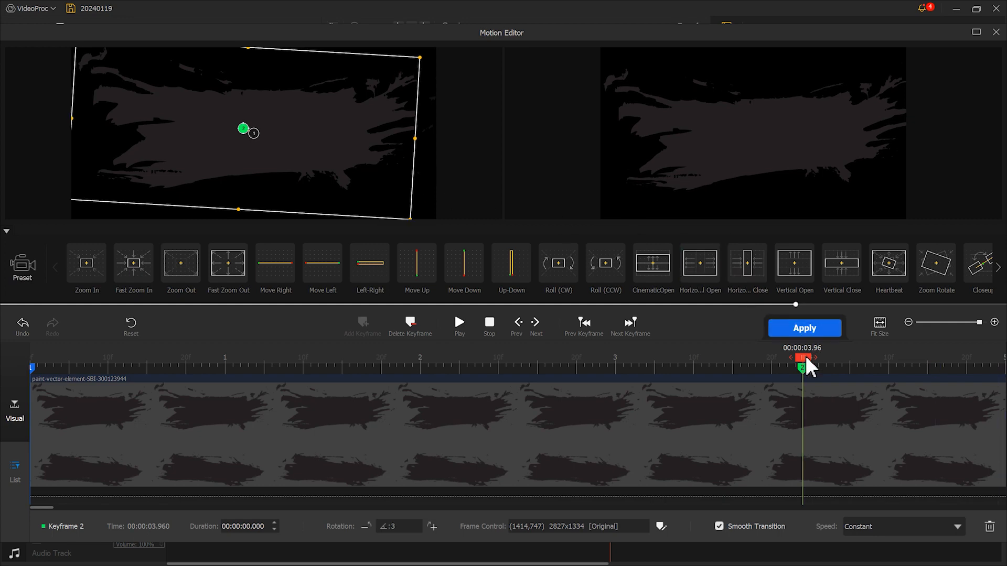
# Add a third keyframe at 00:00:05.000 to the paint stroke and apply its motion
pyautogui.moveTo(803, 357); pyautogui.dragTo(982, 357)
pyautogui.click(367, 326)
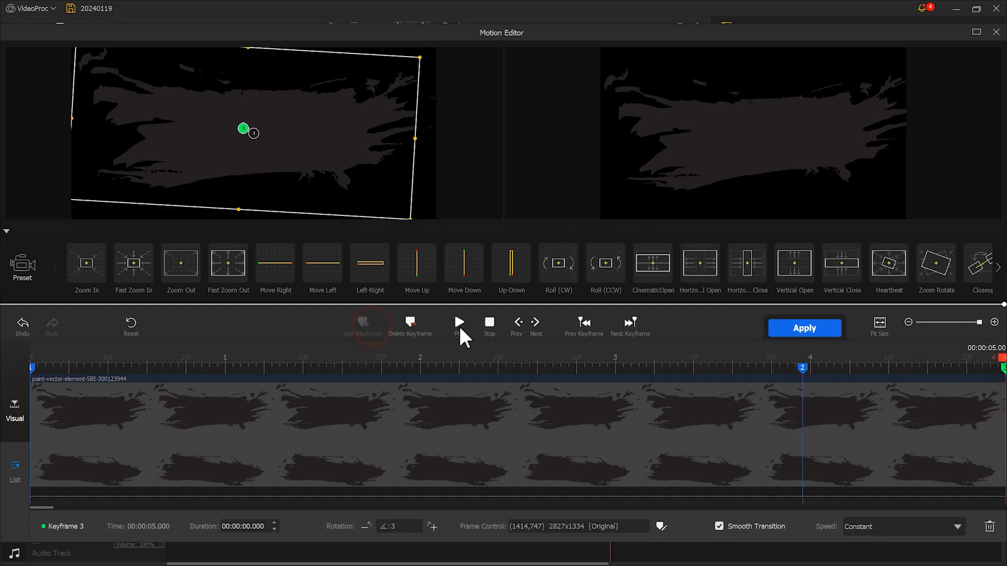
pyautogui.click(787, 330)
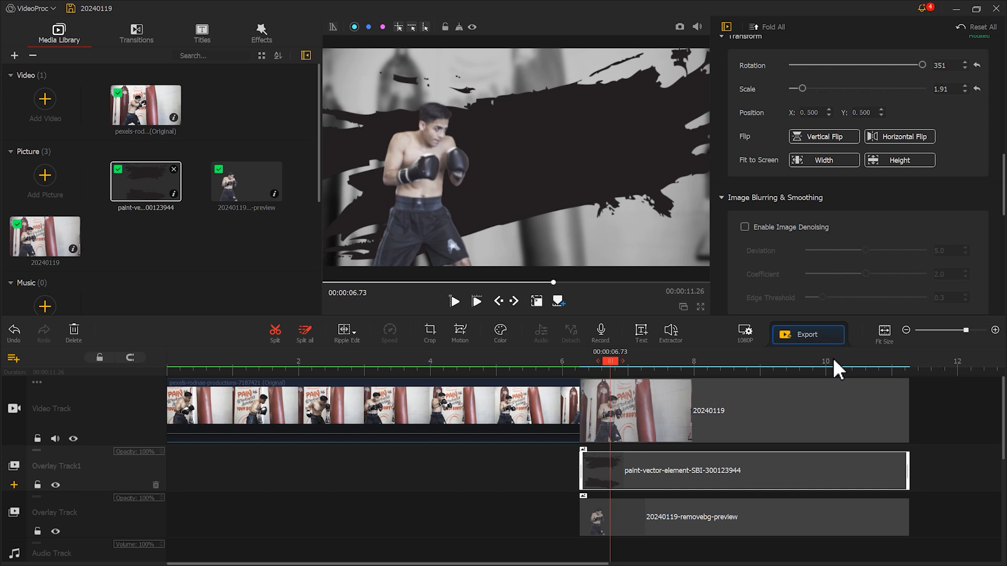
# Add a text clip reading BOXER to the Subtitle Track, starting at 00:00:06.26 with the freeze frame
pyautogui.click(638, 340)
pyautogui.moveTo(656, 507); pyautogui.dragTo(598, 511)
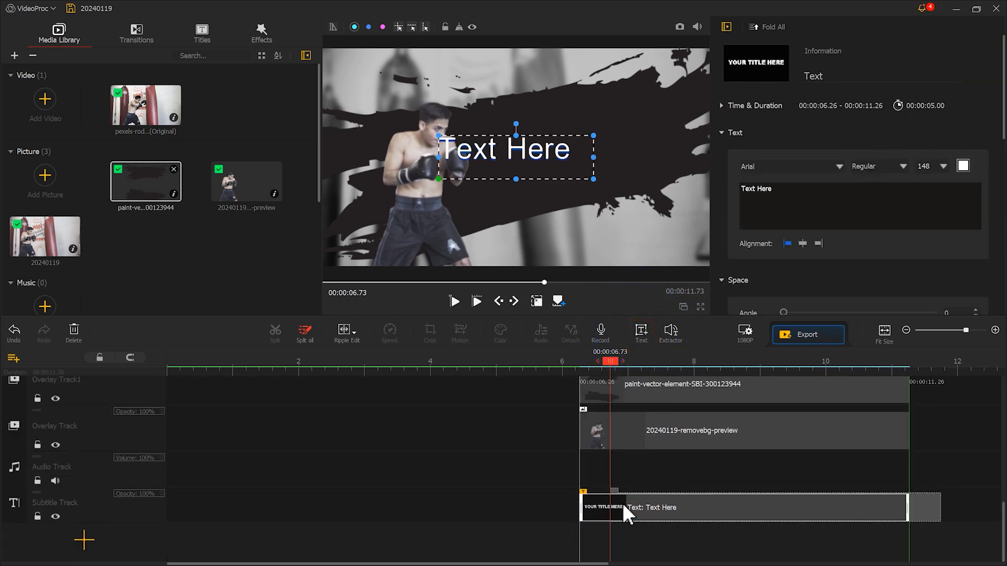
pyautogui.moveTo(779, 196); pyautogui.dragTo(743, 188)
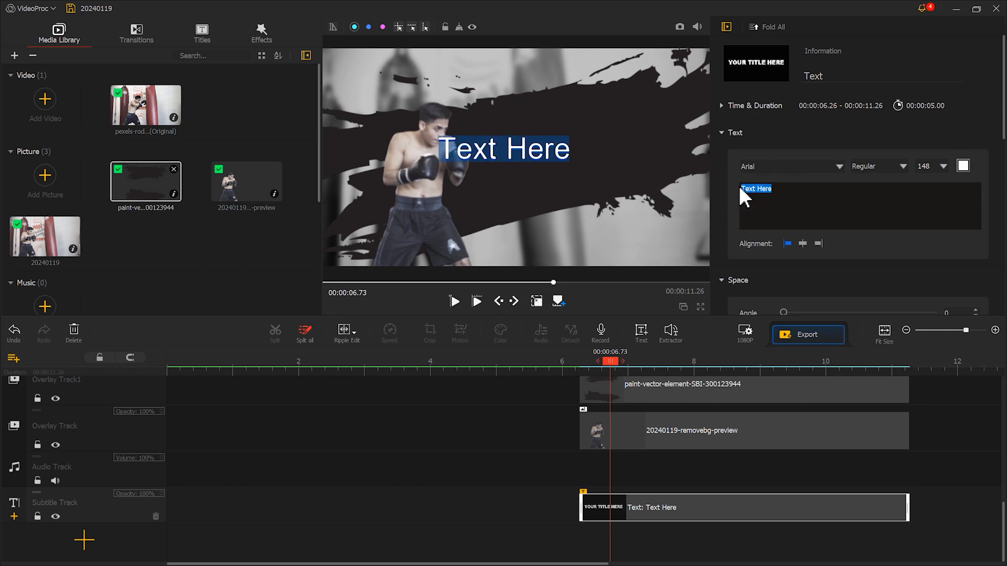
pyautogui.write('BOXER')
# Set the BOXER title's font to Tahoma Bold at size 300
pyautogui.click(839, 166)
pyautogui.moveTo(922, 181); pyautogui.dragTo(915, 348)
pyautogui.click(766, 236)
pyautogui.click(879, 166)
pyautogui.click(883, 184)
pyautogui.doubleClick(923, 167)
pyautogui.write('300')
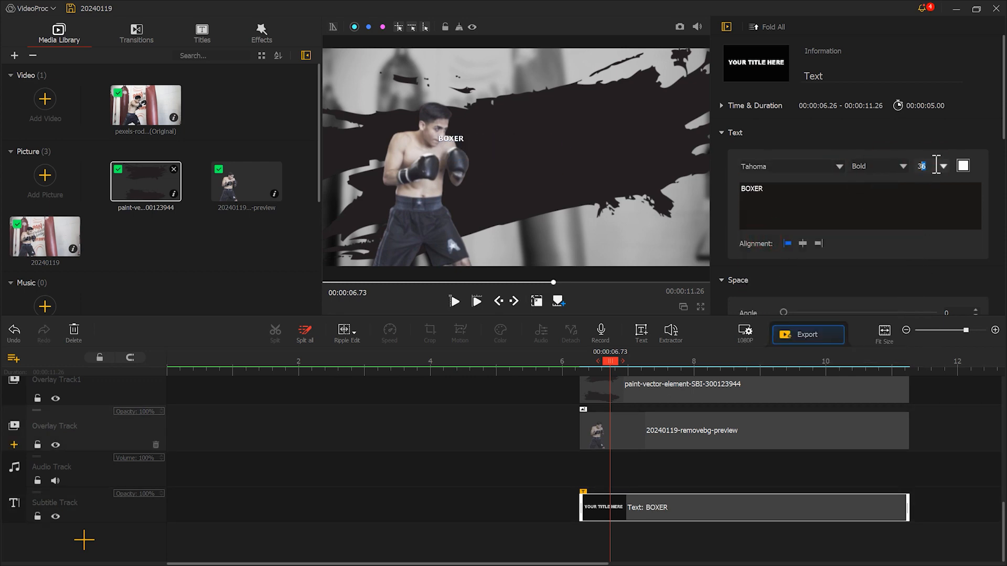
# Widen the title box, place BOXER on the paint stroke beside the boxer, and set angle 11 and character space 10
pyautogui.moveTo(503, 160); pyautogui.dragTo(454, 138)
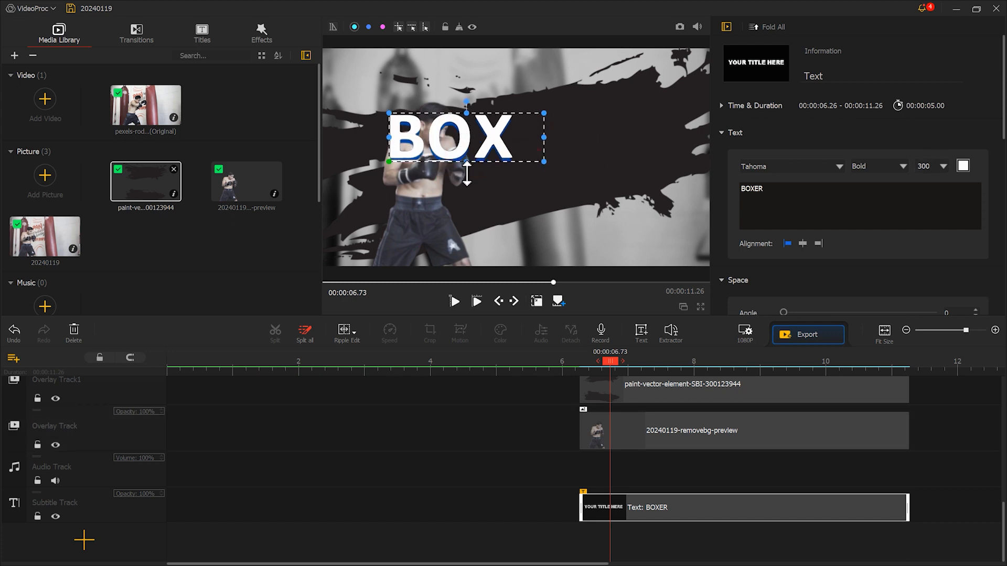
pyautogui.moveTo(543, 138); pyautogui.dragTo(652, 147)
pyautogui.moveTo(1002, 123); pyautogui.dragTo(1003, 291)
pyautogui.moveTo(803, 176); pyautogui.dragTo(778, 177)
pyautogui.moveTo(1001, 249); pyautogui.dragTo(1000, 119)
pyautogui.moveTo(784, 232); pyautogui.dragTo(798, 232)
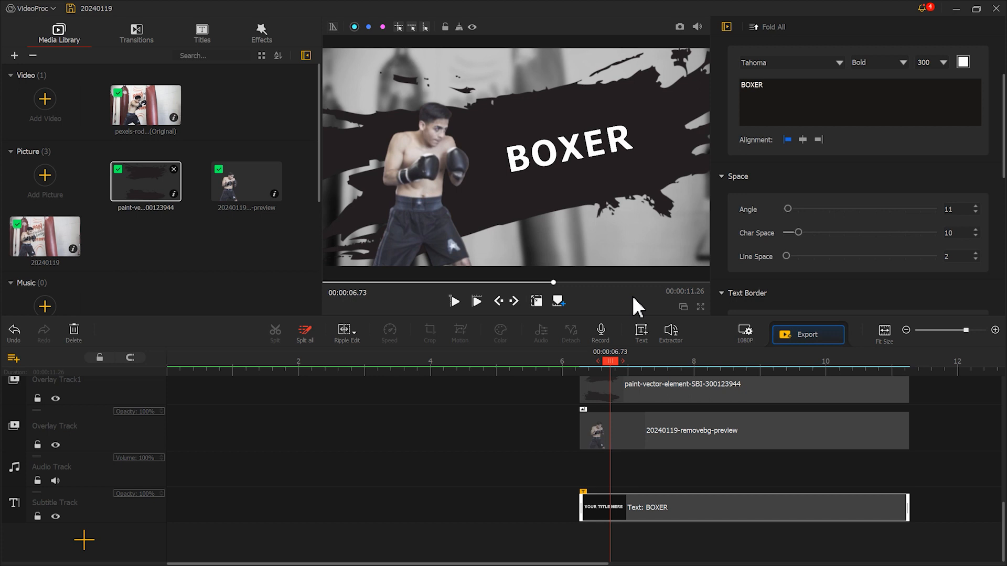
# Move the BOXER text clip so it extends past the other clips and take a snapshot of it on black at 00:00:12.10
pyautogui.moveTo(645, 507); pyautogui.dragTo(928, 513)
pyautogui.click(964, 364)
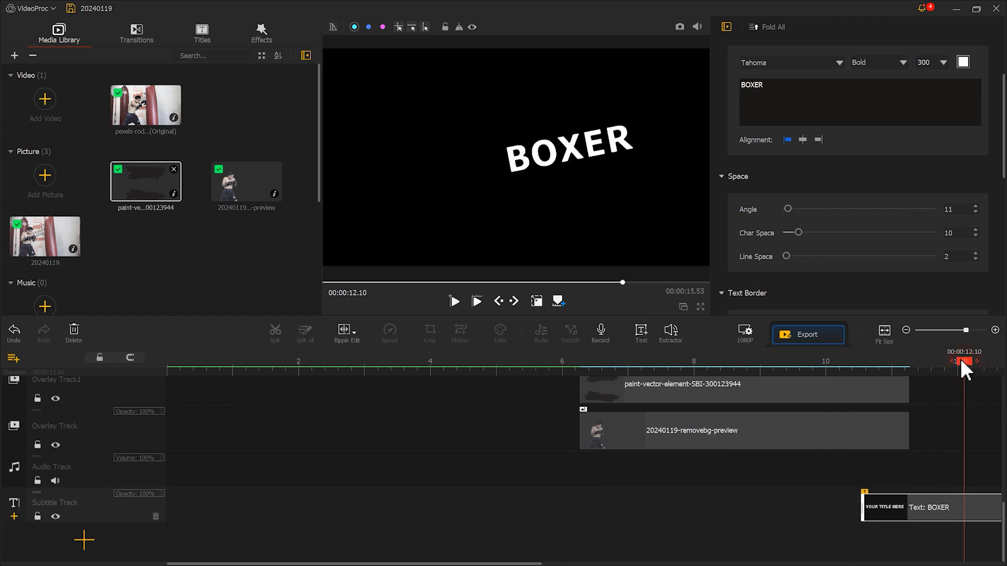
pyautogui.click(679, 27)
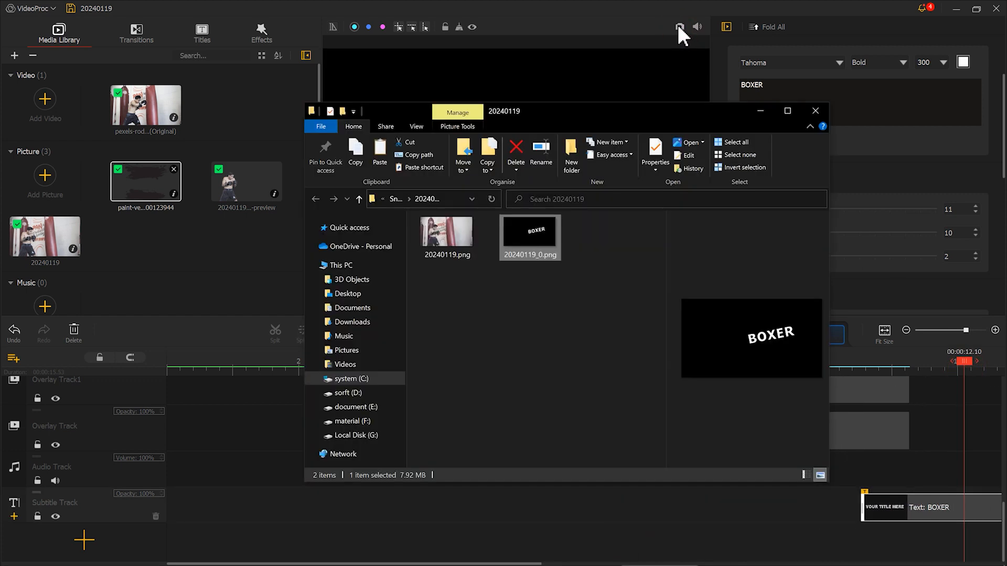
# Import the snapshot 20240119_0.png into the media library and delete the BOXER text clip
pyautogui.moveTo(530, 233); pyautogui.dragTo(230, 269)
pyautogui.click(73, 336)
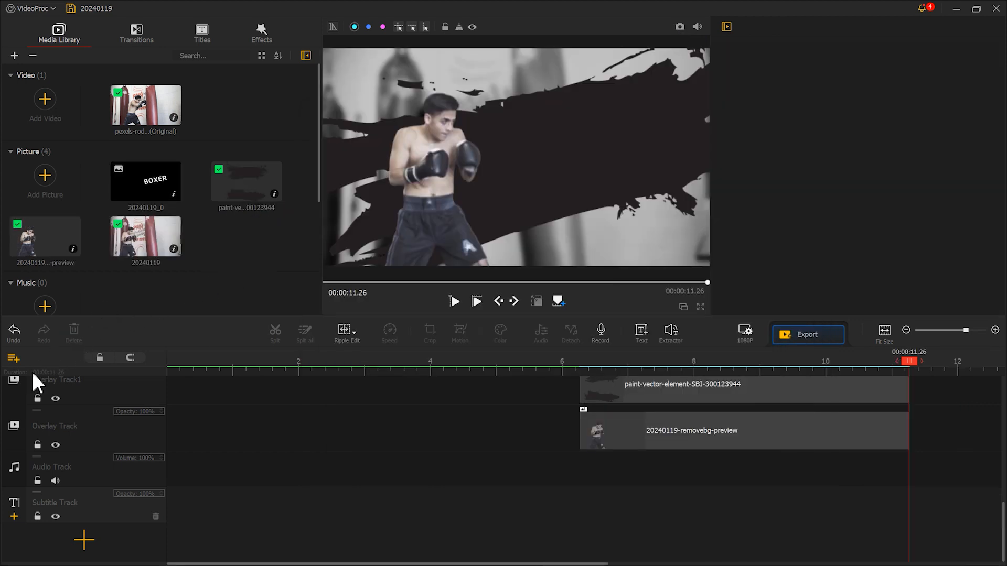
# Place 20240119_0 at 00:00:06.26 on a new overlay track and move that track between the paint stroke and the boxer cutout
pyautogui.click(15, 446)
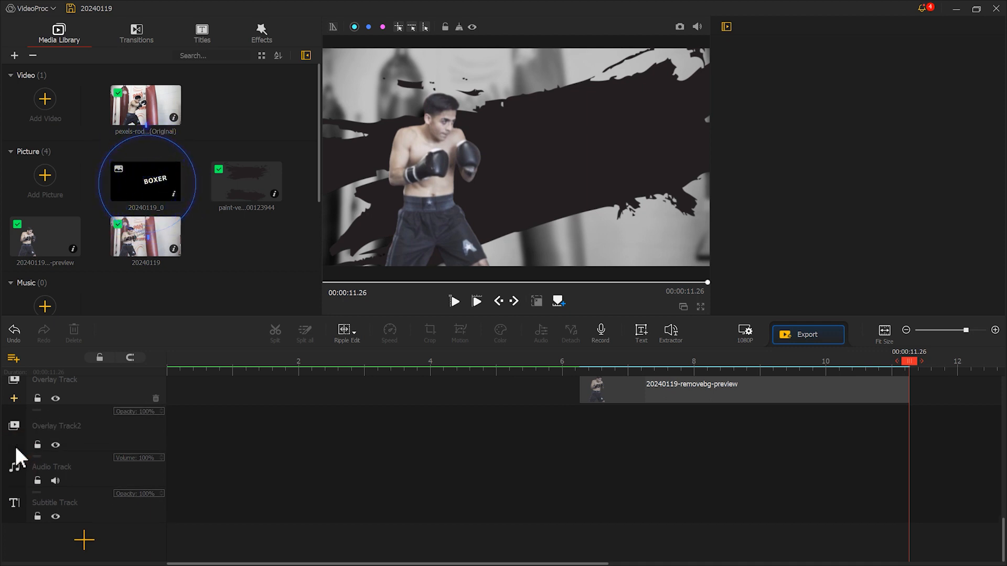
pyautogui.moveTo(130, 209); pyautogui.dragTo(586, 483)
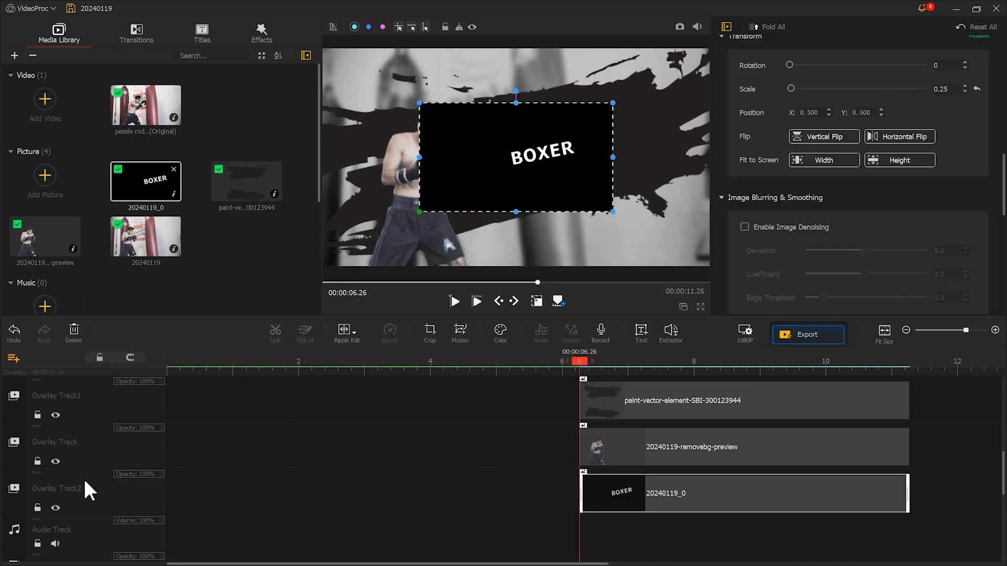
pyautogui.moveTo(40, 472); pyautogui.dragTo(32, 429)
# Fit the 20240119_0 overlay to the screen height and set its blend mode to Lighten
pyautogui.click(649, 443)
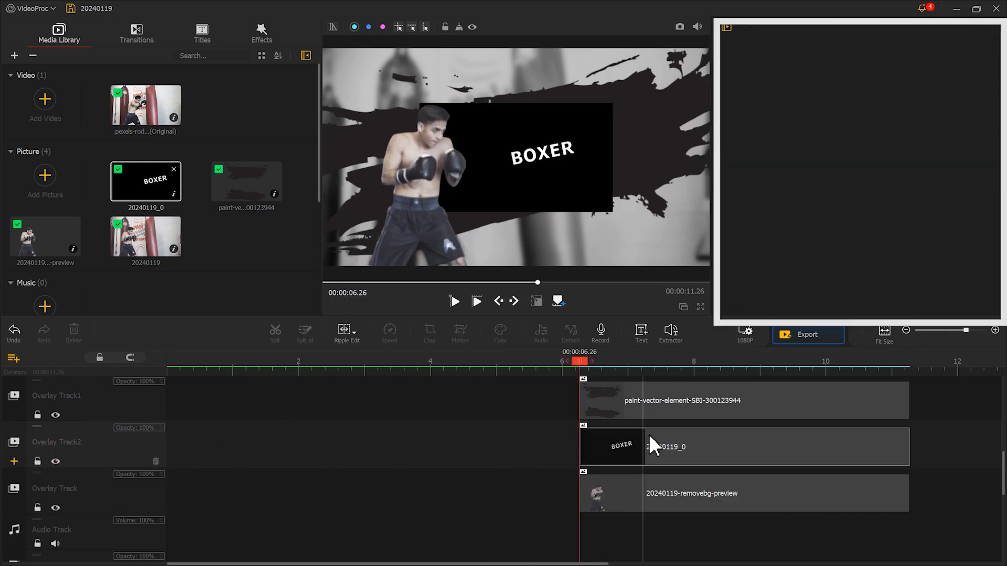
pyautogui.click(933, 163)
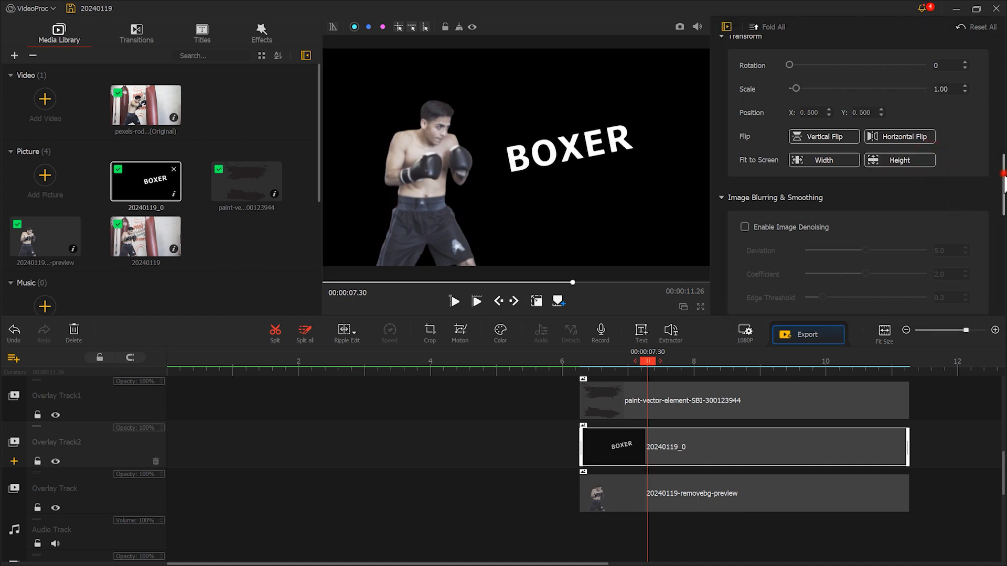
pyautogui.moveTo(1004, 181); pyautogui.dragTo(988, 292)
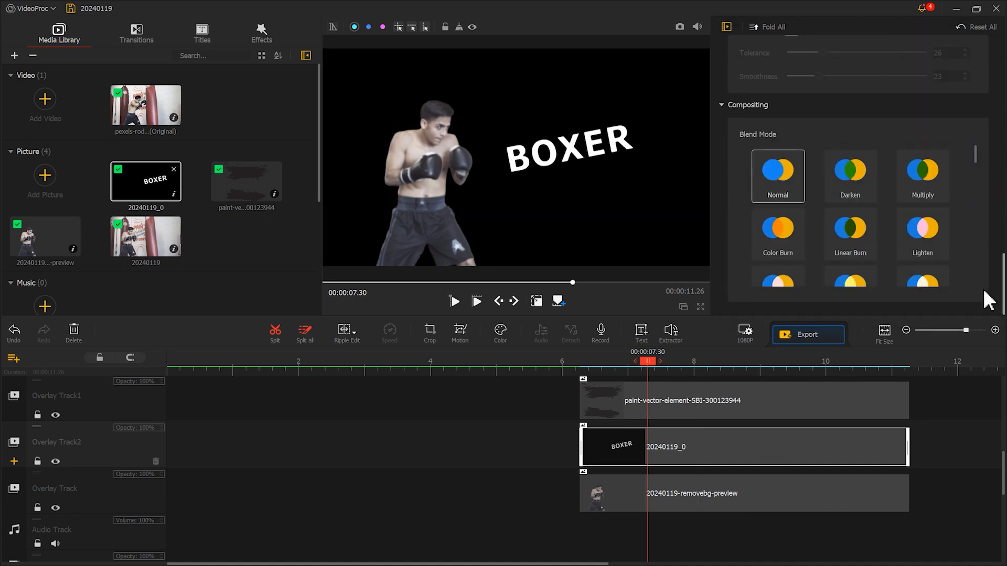
pyautogui.click(924, 244)
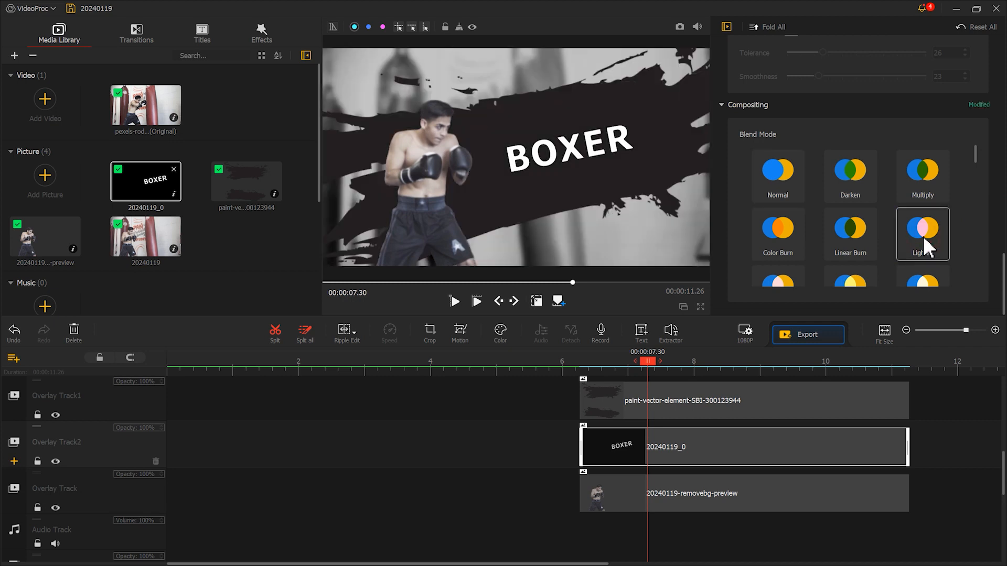
# Add the Glitch effect to the timeline from 00:00:06.26 to 00:00:11.26
pyautogui.click(262, 32)
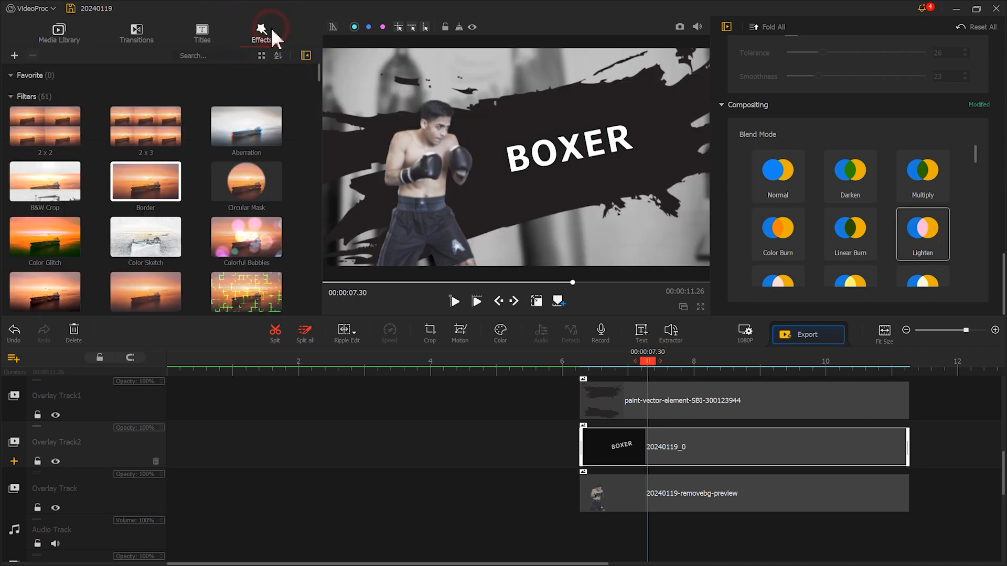
pyautogui.moveTo(319, 72); pyautogui.dragTo(320, 146)
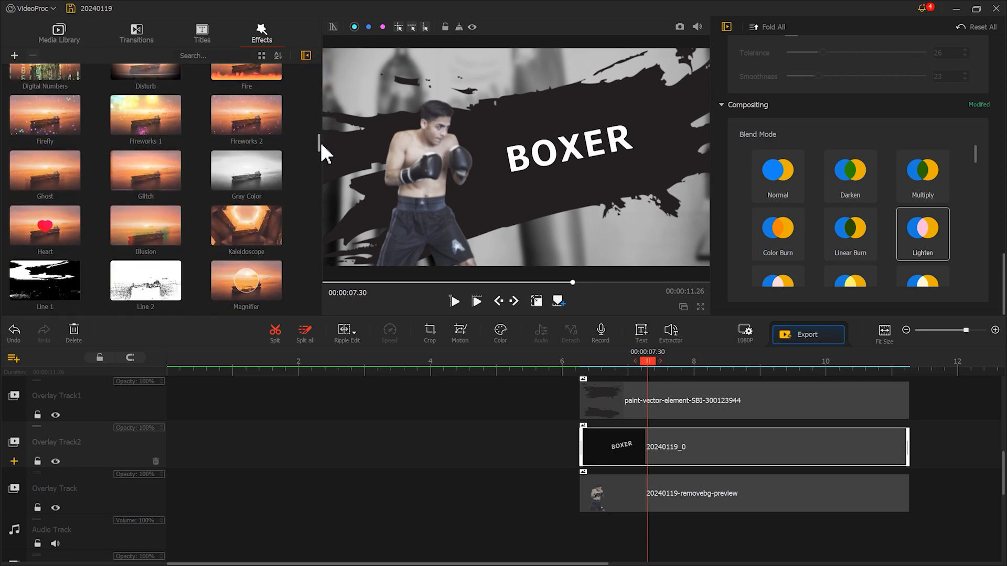
pyautogui.moveTo(163, 172); pyautogui.dragTo(594, 474)
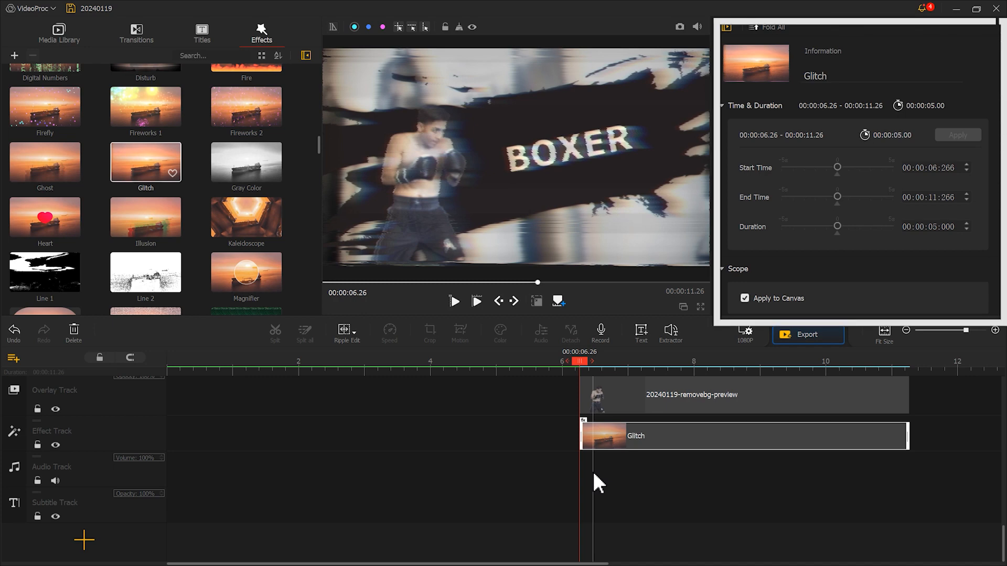
# Disable applying Glitch to the canvas and apply it only to the 20240119_0 clip on Overlay Track2
pyautogui.moveTo(1001, 151); pyautogui.dragTo(996, 258)
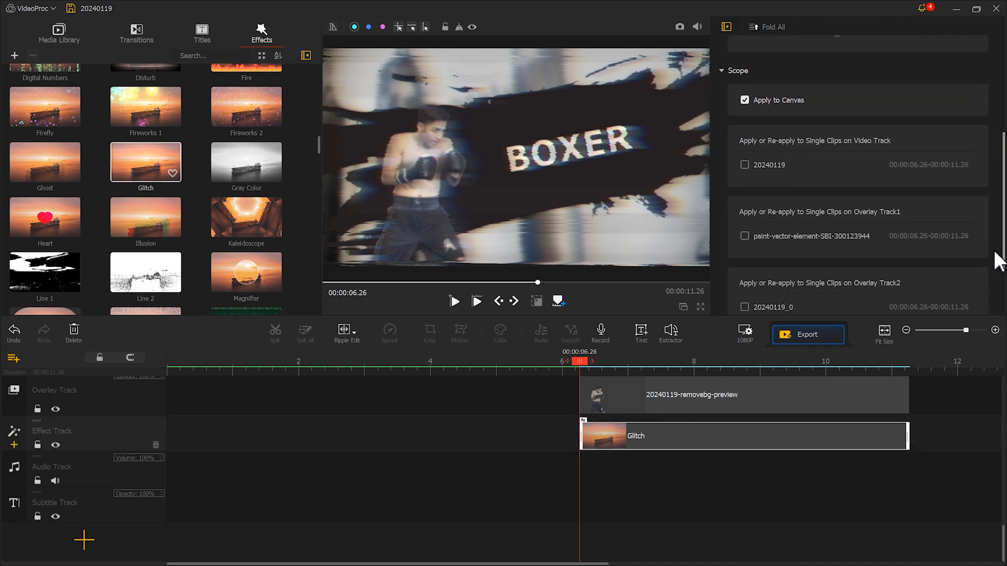
pyautogui.click(800, 99)
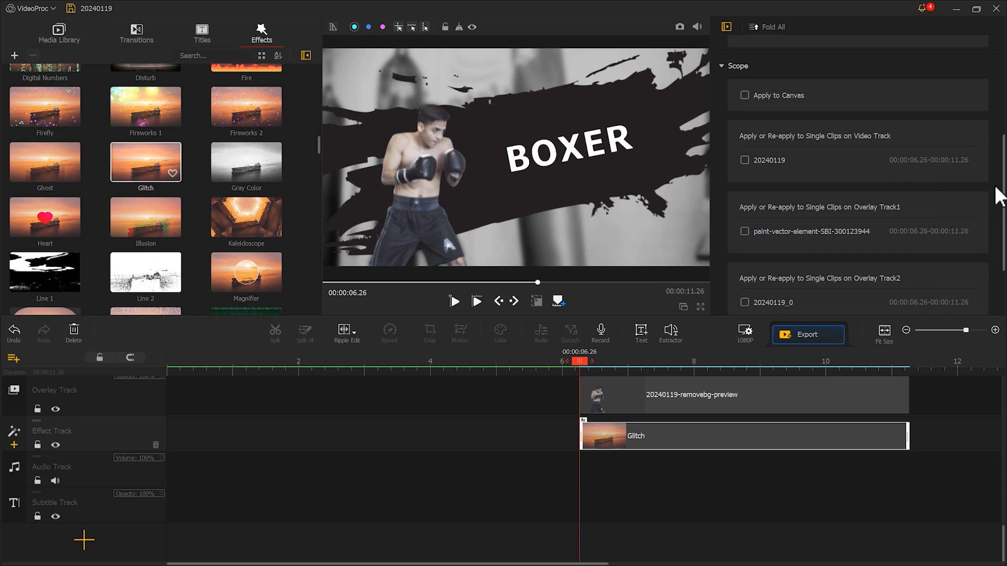
pyautogui.moveTo(1004, 192); pyautogui.dragTo(1003, 234)
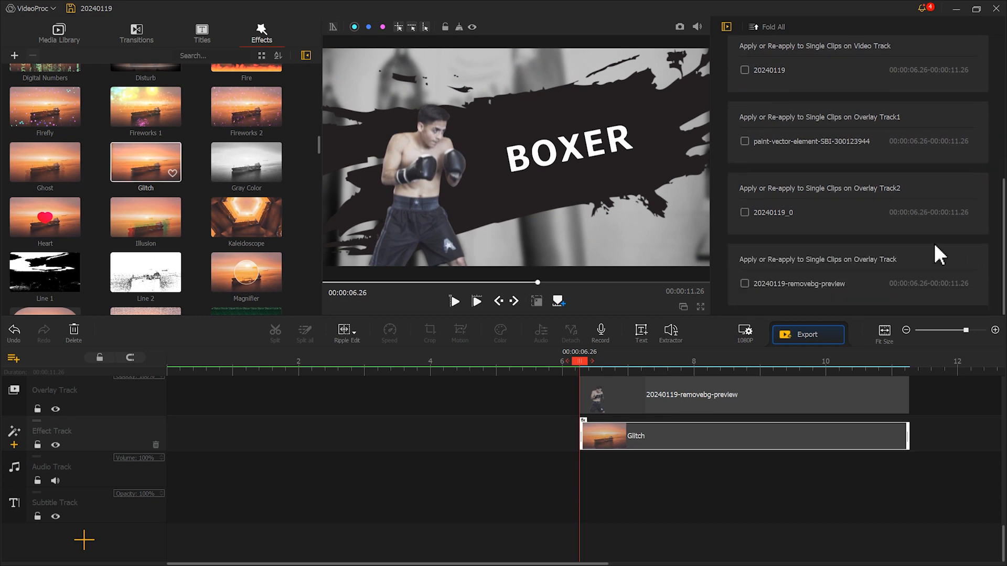
pyautogui.click(771, 215)
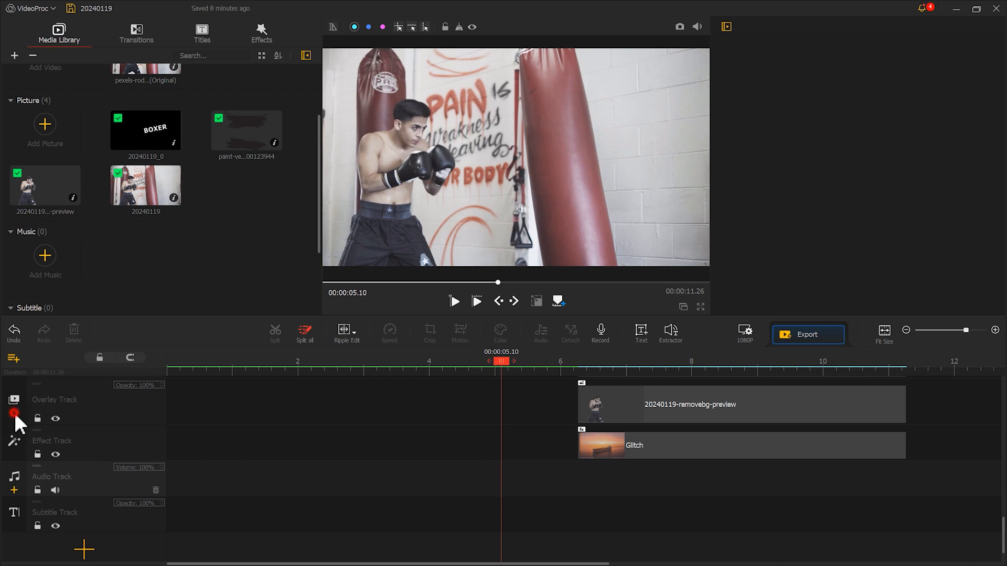
# Add another overlay track below the boxer cutout and import the film burn 1 video into the media library
pyautogui.click(13, 419)
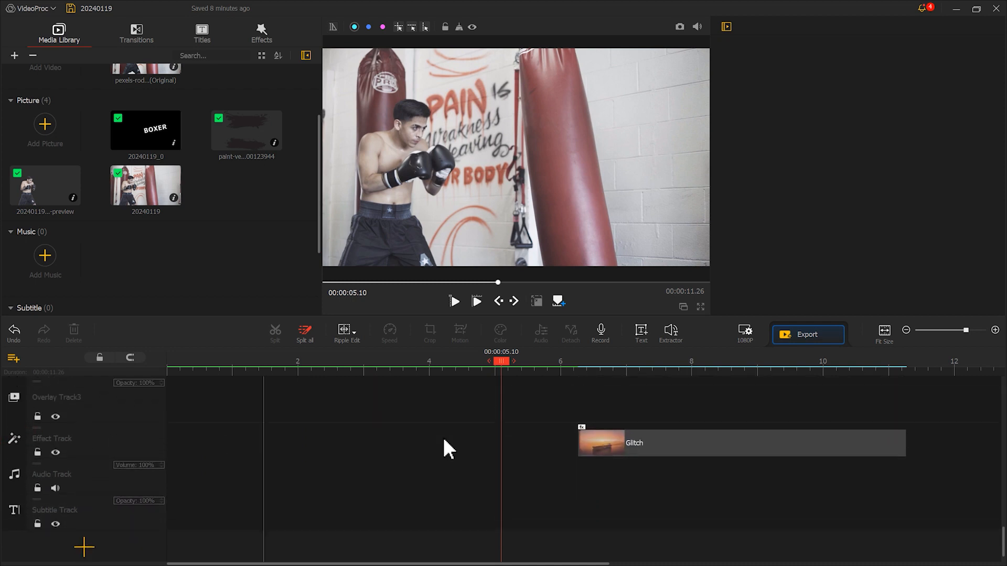
pyautogui.moveTo(841, 365); pyautogui.dragTo(589, 412)
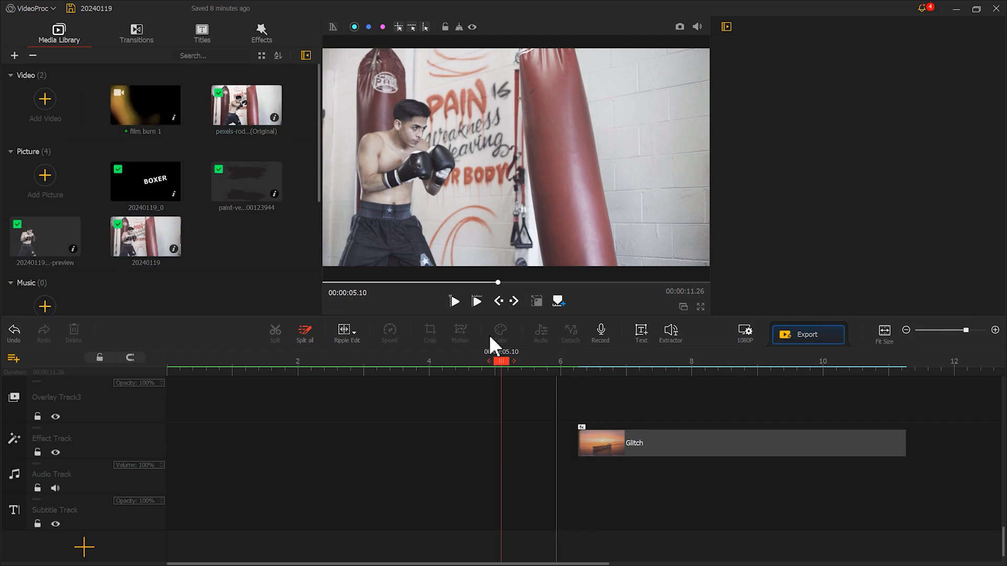
# Place the film burn 1 clip on Overlay Track3 from 00:00:05.33 to 00:00:07.33, spanning the start of the freeze frame
pyautogui.moveTo(144, 107)
pyautogui.mouseDown()
pyautogui.moveTo(593, 395)
pyautogui.moveTo(585, 435)
pyautogui.mouseUp()
pyautogui.moveTo(578, 363); pyautogui.dragTo(642, 369)
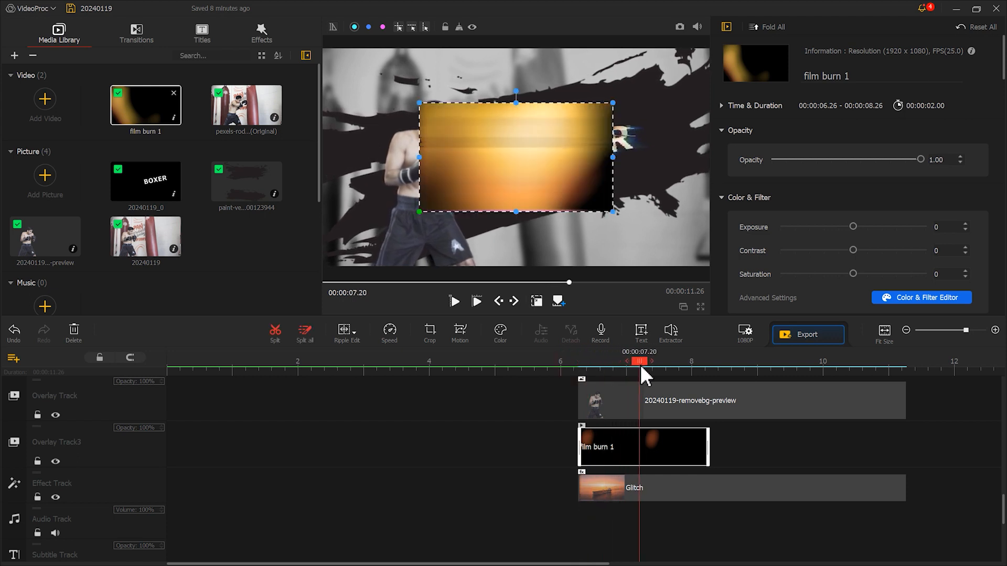
pyautogui.moveTo(638, 439); pyautogui.dragTo(580, 454)
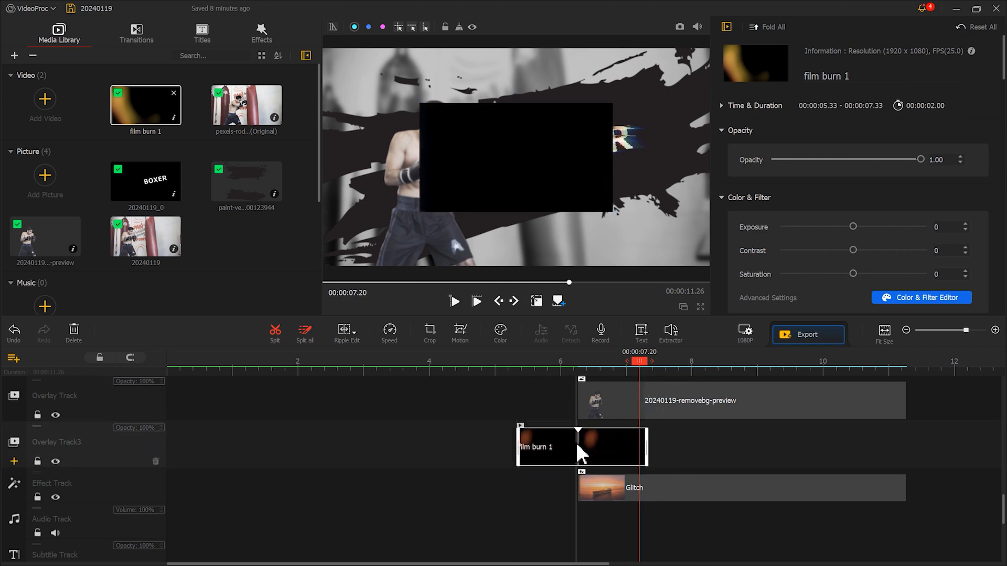
# Fit the film burn 1 overlay to the screen height with its blend mode set to Linear Dodge, and preview the result
pyautogui.moveTo(1001, 79); pyautogui.dragTo(1001, 152)
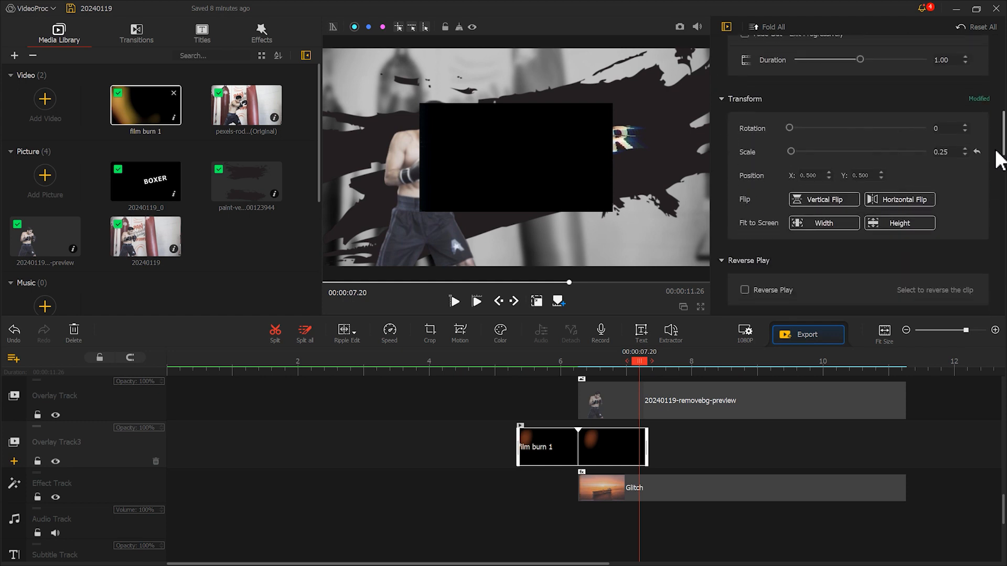
pyautogui.click(910, 225)
pyautogui.moveTo(1003, 151); pyautogui.dragTo(998, 316)
pyautogui.moveTo(977, 158); pyautogui.dragTo(980, 190)
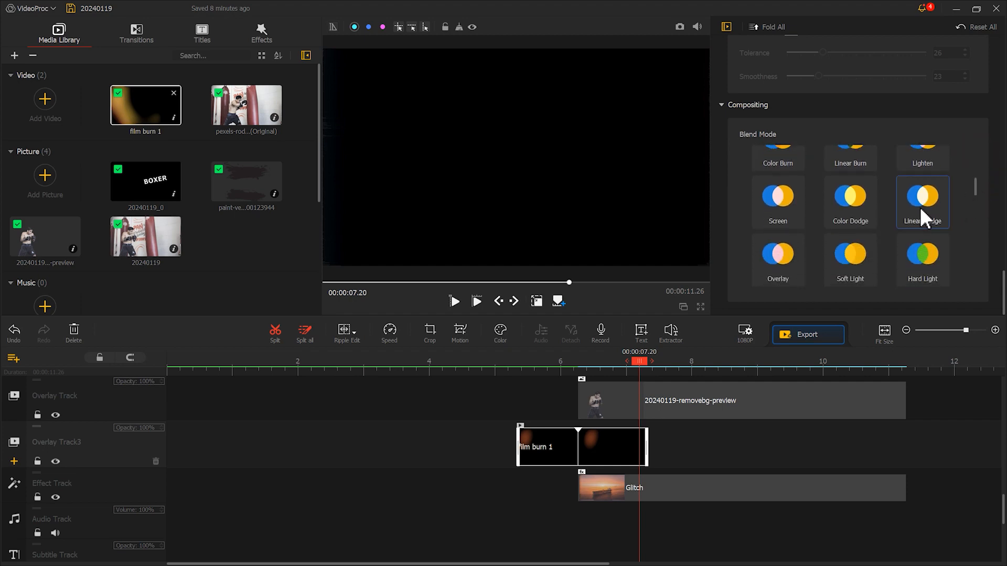
pyautogui.click(923, 218)
pyautogui.click(456, 302)
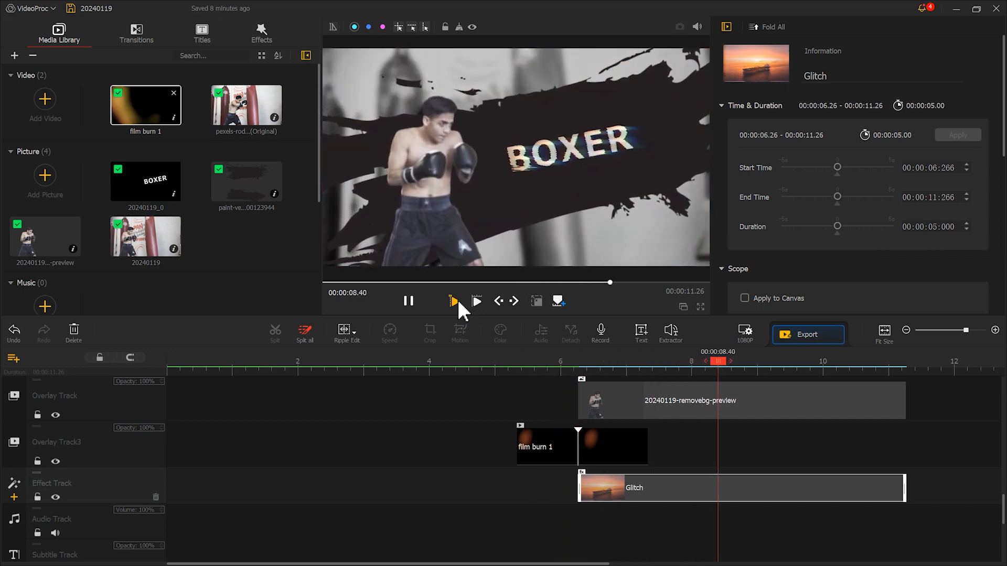
pyautogui.click(409, 301)
# Import the modern-futurism-SBA-346727508 music file and place it on the Audio Track starting at 00:00:01.63
pyautogui.moveTo(814, 248); pyautogui.dragTo(256, 243)
pyautogui.moveTo(155, 296); pyautogui.dragTo(156, 524)
pyautogui.moveTo(371, 535); pyautogui.dragTo(488, 544)
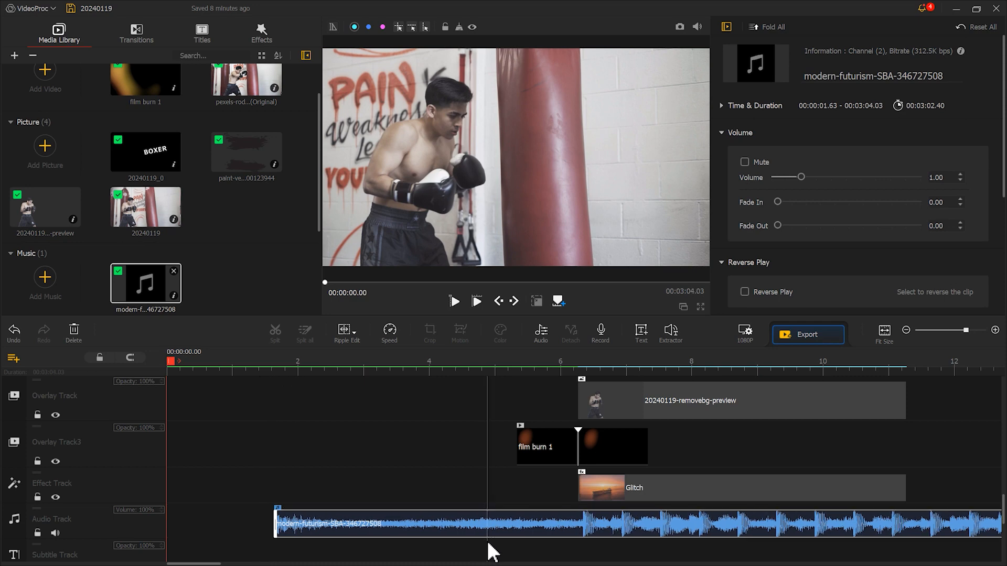
# Play the timeline from 00:00:02.83 through the BOXER title to check the intro against the music
pyautogui.click(352, 365)
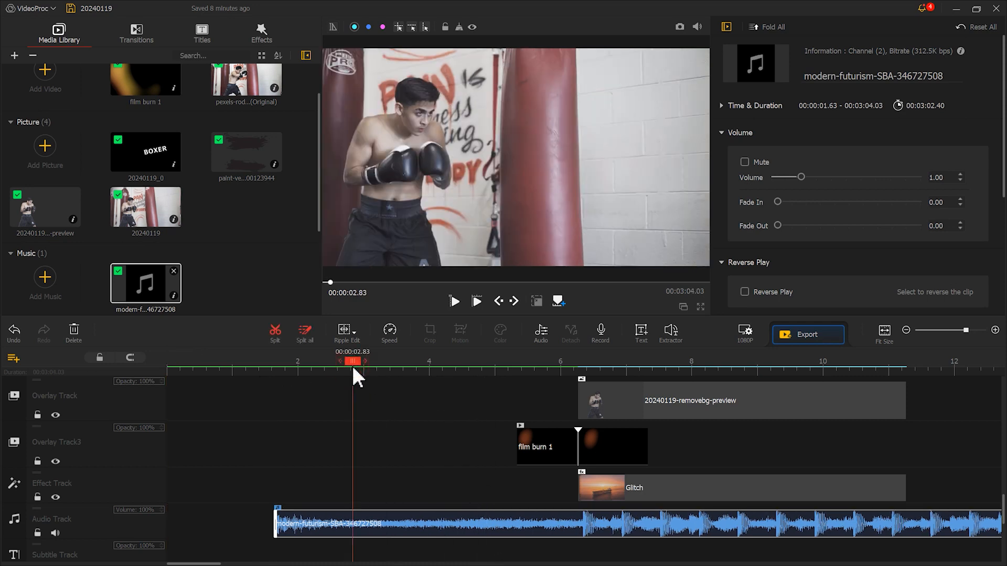
pyautogui.click(454, 302)
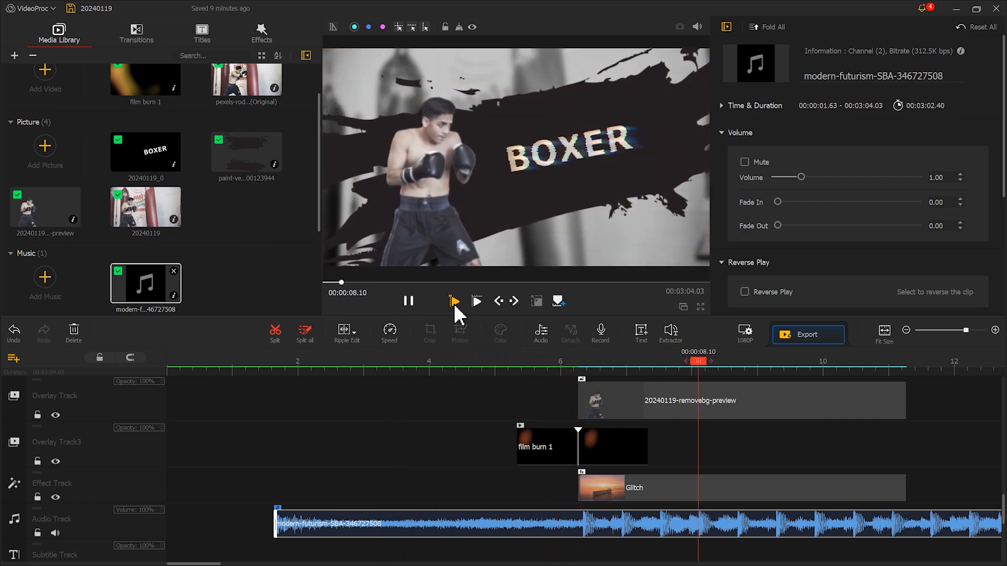
pyautogui.click(409, 300)
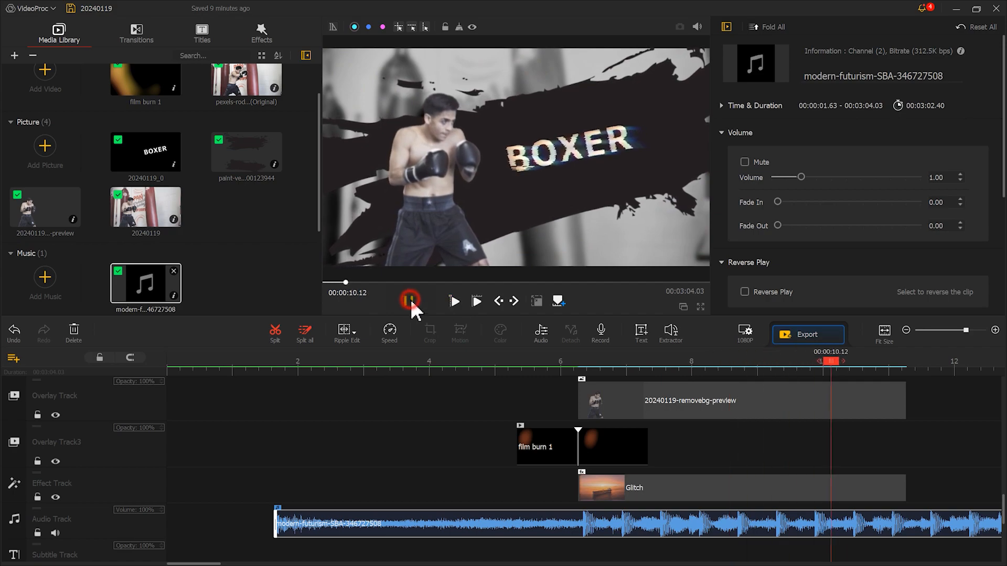